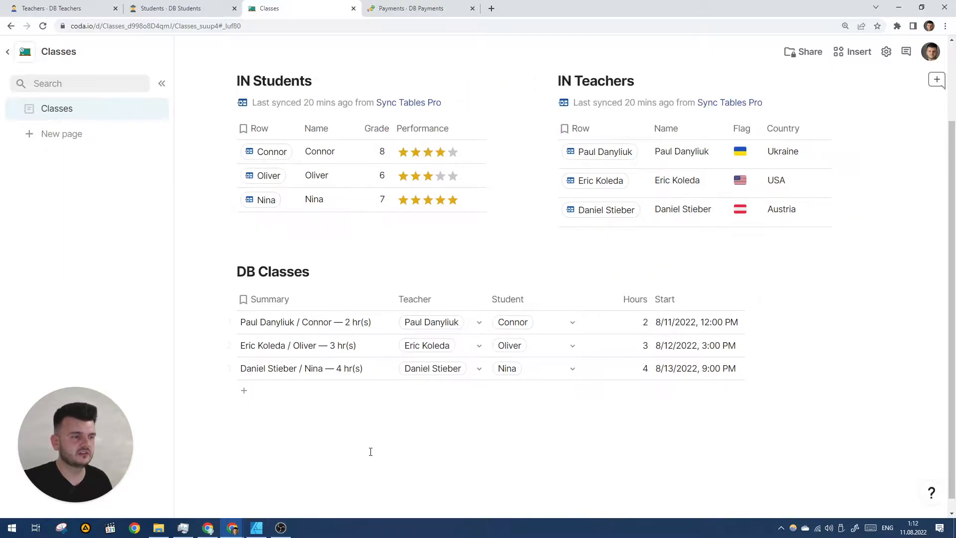
# Insert a view of the DB Classes table below it titled OUT Classes for Financials.
pyautogui.click(412, 6)
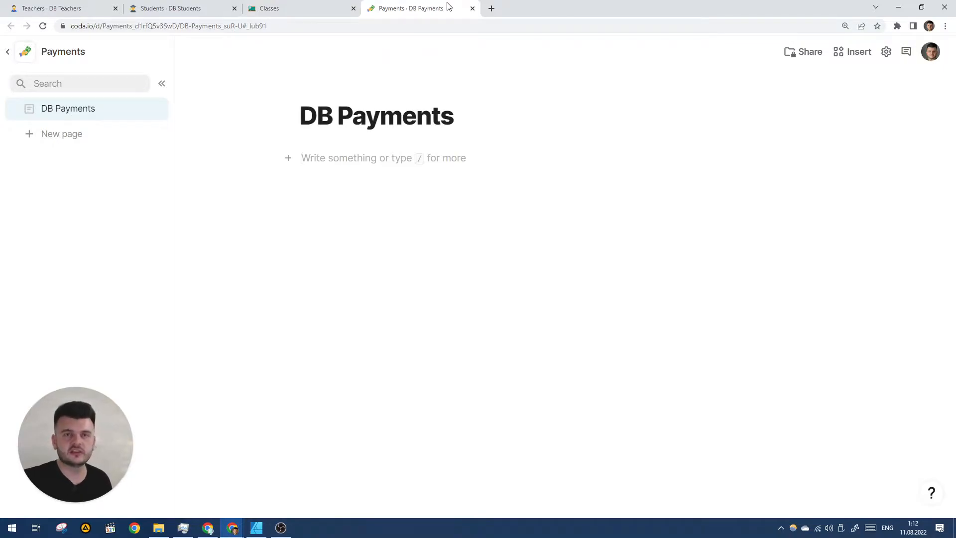
pyautogui.click(284, 6)
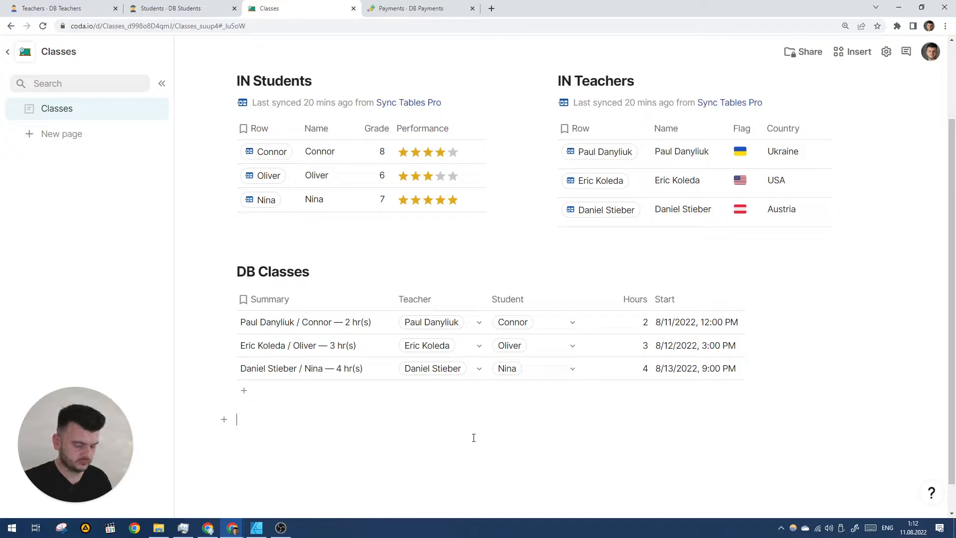
pyautogui.write('/DB')
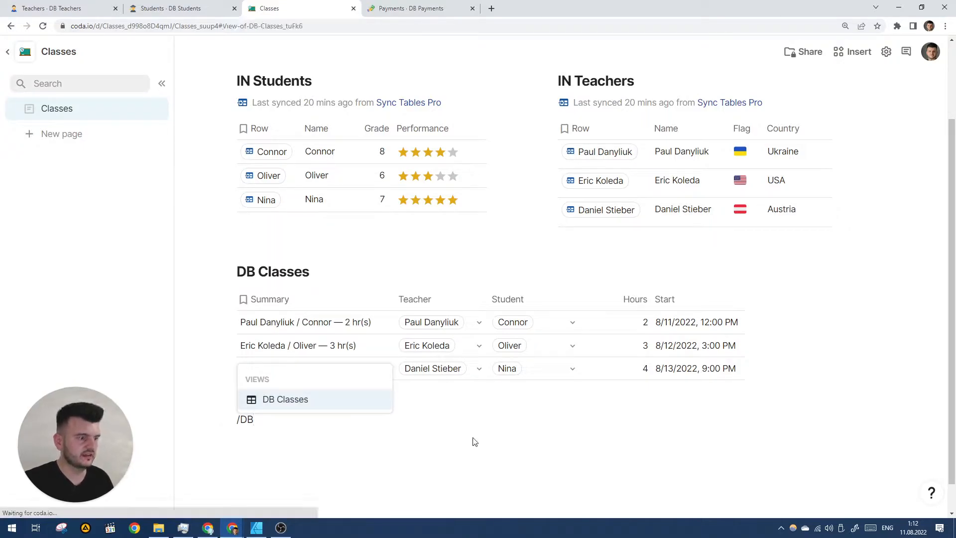
pyautogui.press('Return')
pyautogui.moveTo(473, 442)
pyautogui.write('OUT')
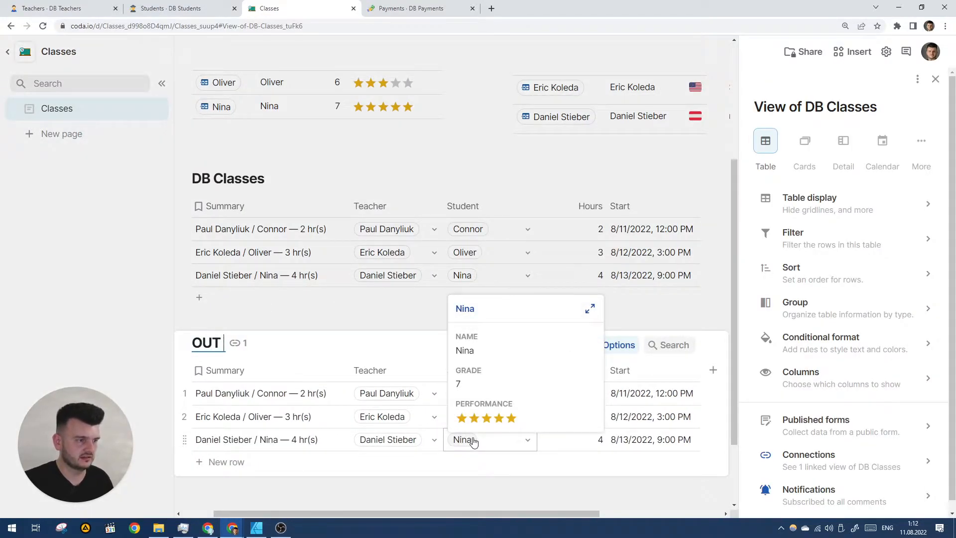
pyautogui.write(' Classes for Financials')
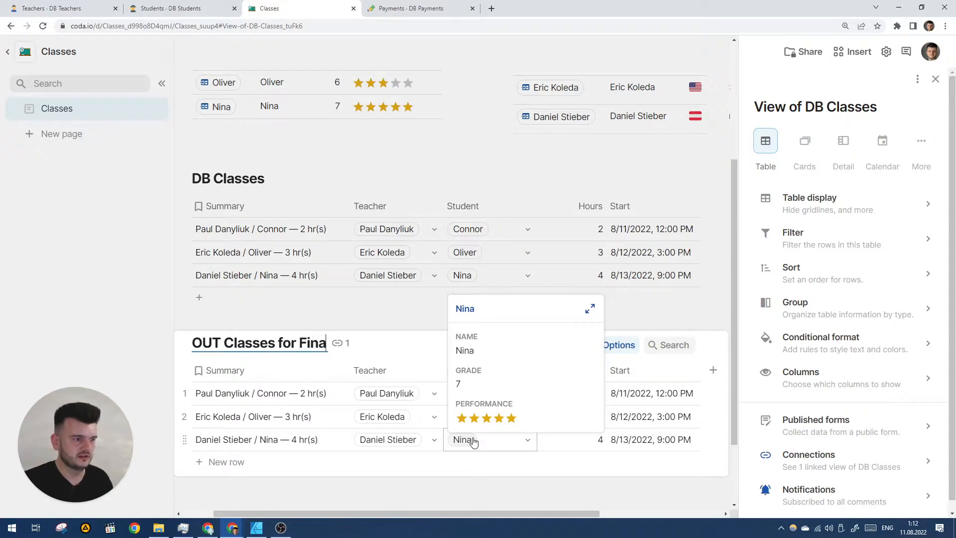
pyautogui.press('Return')
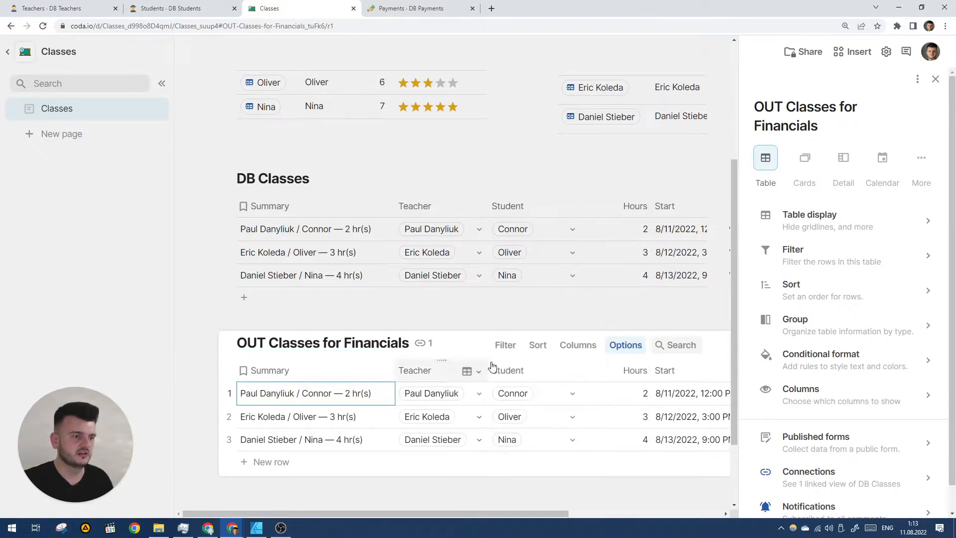
# Hide the Student and Summary columns in the OUT Classes for Financials view.
pyautogui.click(488, 371)
pyautogui.click(522, 371)
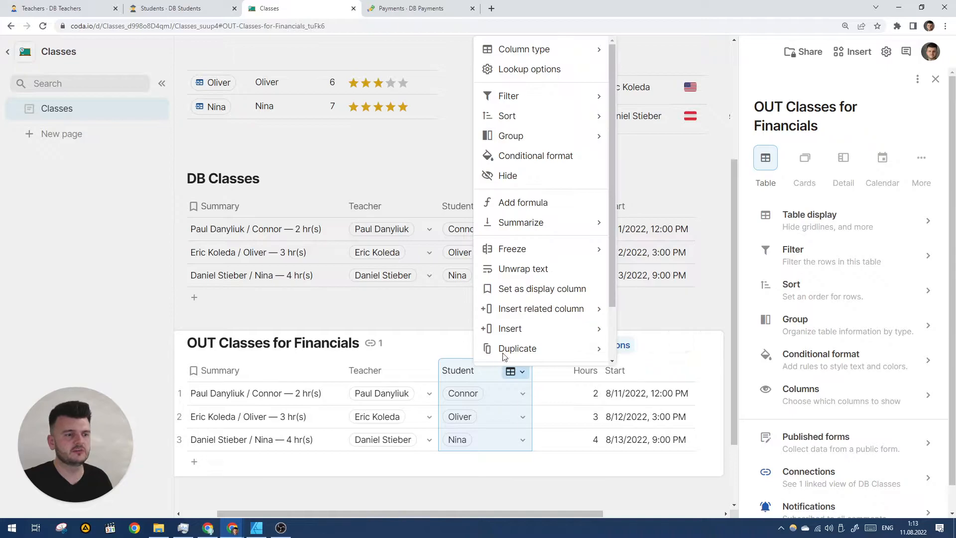
pyautogui.click(507, 175)
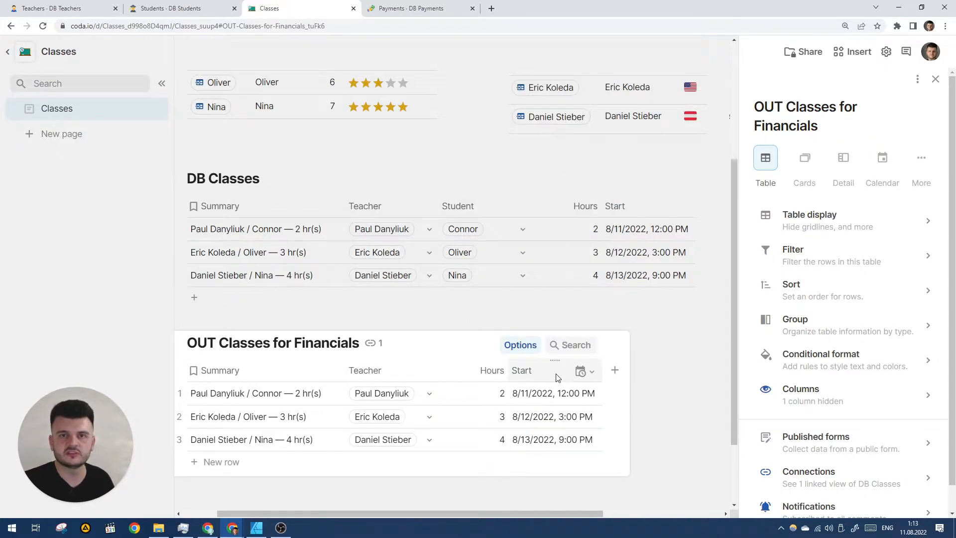
pyautogui.rightClick(253, 374)
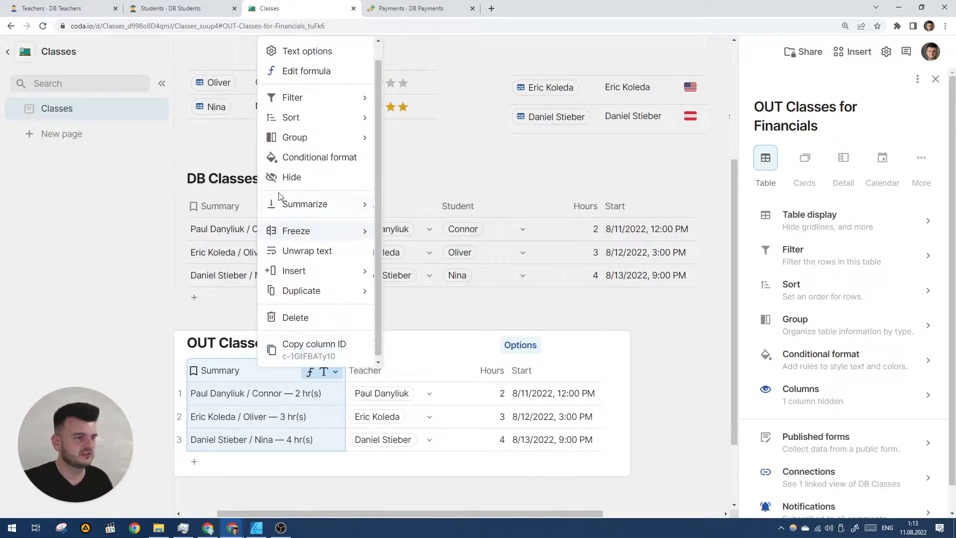
pyautogui.click(289, 177)
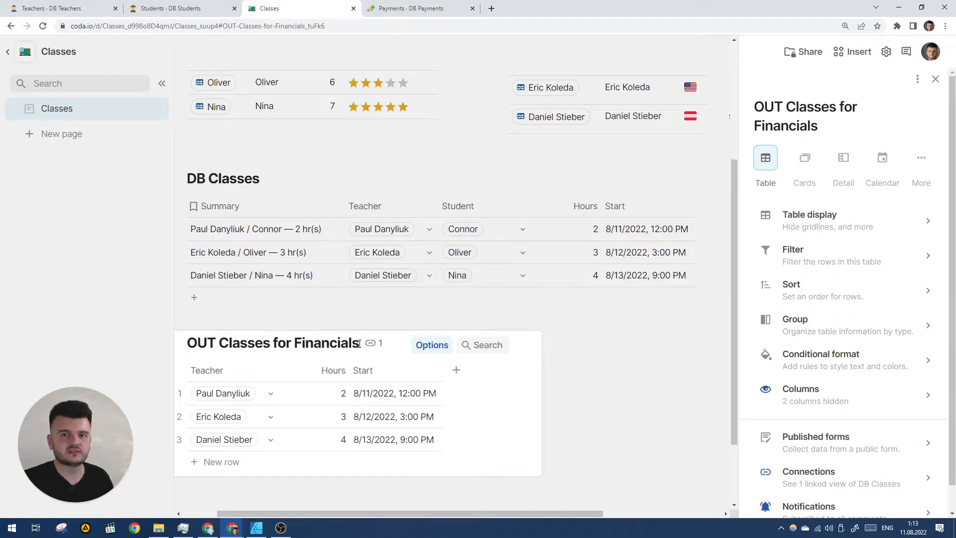
# Append [read:*] to the view's title, making it OUT Classes for Financials[read:*].
pyautogui.click(358, 344)
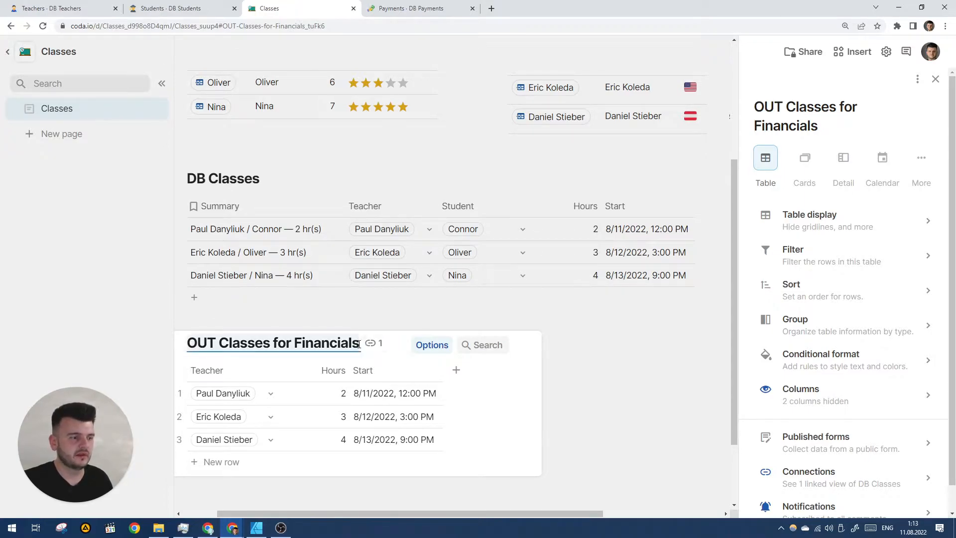
pyautogui.write('[read:*]')
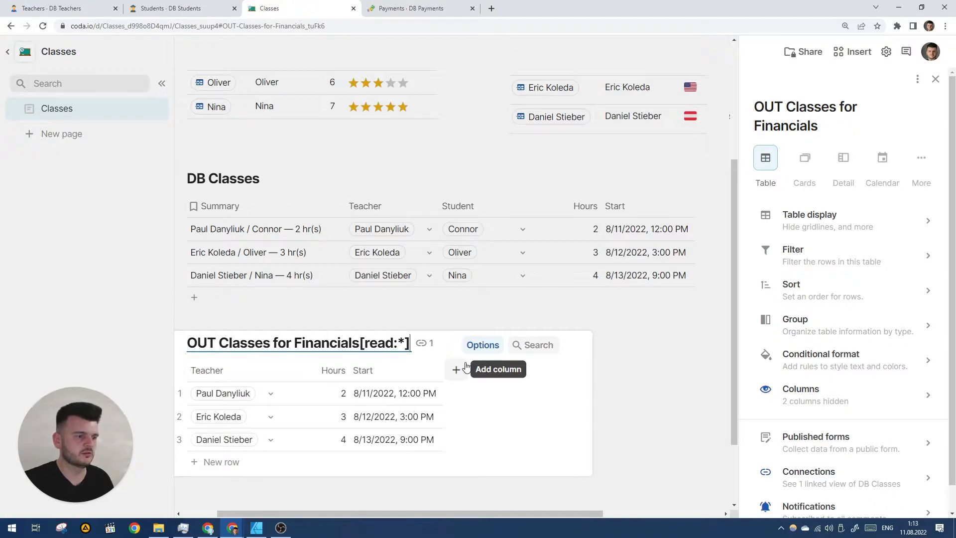
pyautogui.press('Return')
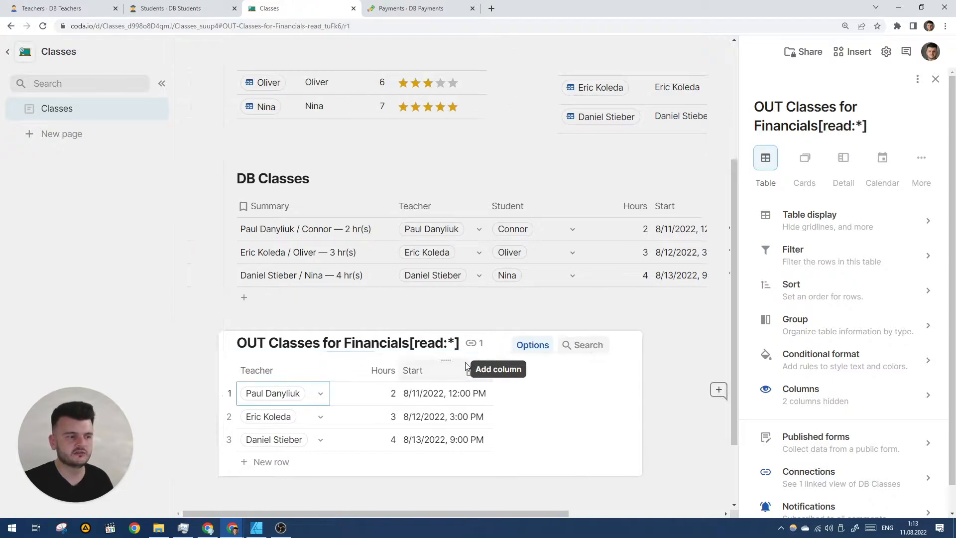
pyautogui.click(666, 408)
pyautogui.scroll(-1, 667, 408)
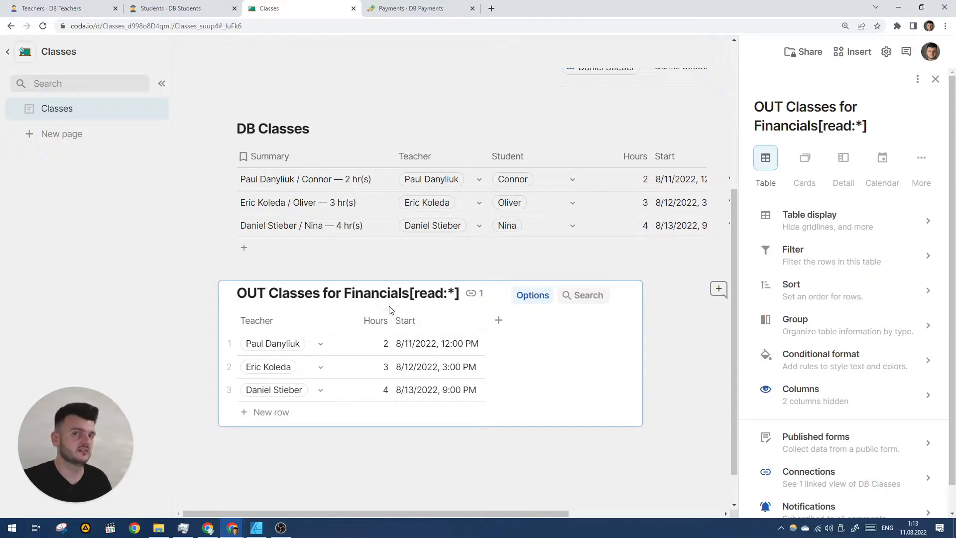
pyautogui.click(465, 461)
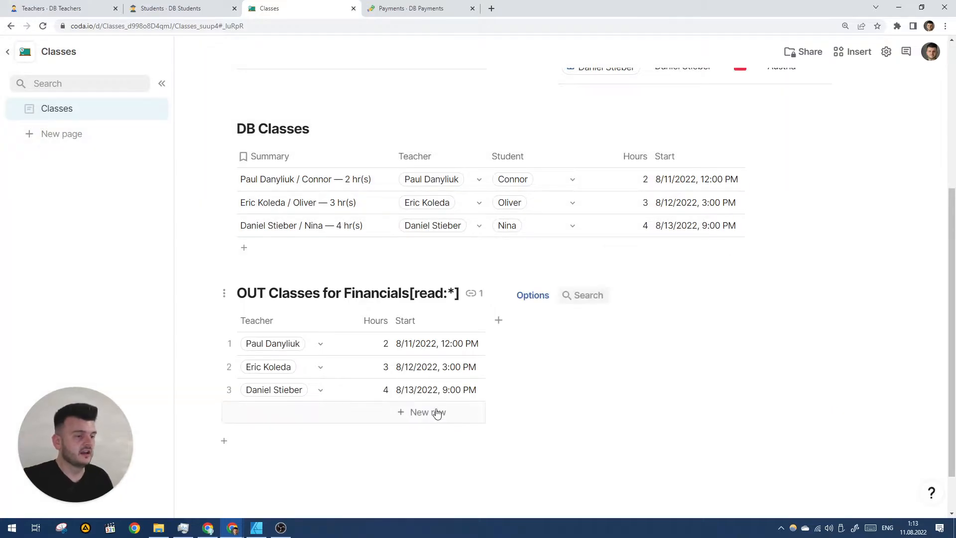
# In the DB Payments doc, add a Sync Tables Pro sync table for DB Classes from the Classes doc.
pyautogui.click(424, 7)
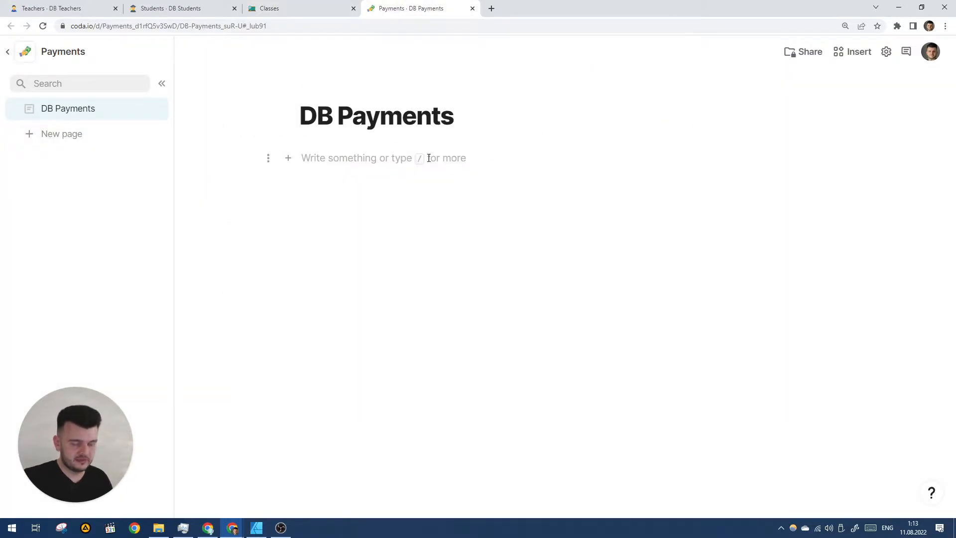
pyautogui.write('/sync')
pyautogui.press('Return')
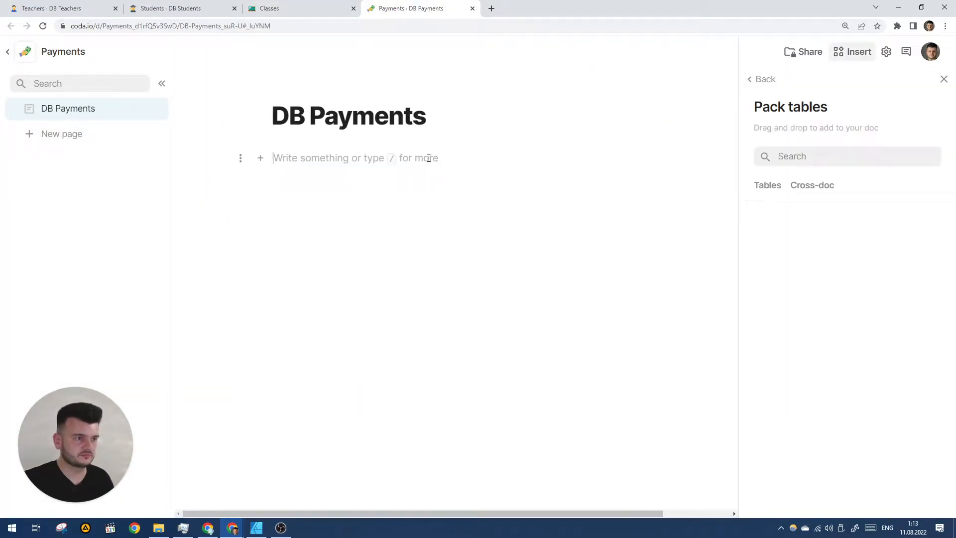
pyautogui.click(943, 79)
pyautogui.write('/sync')
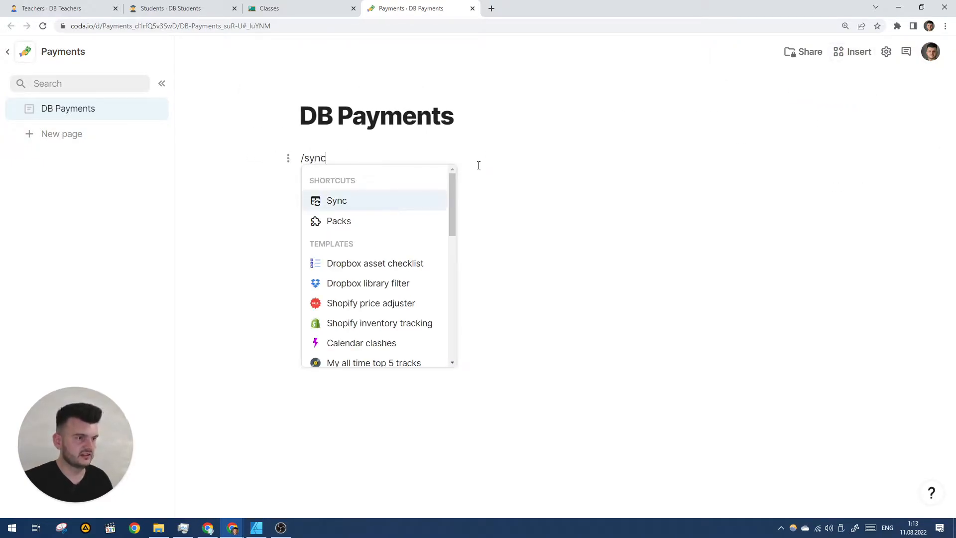
pyautogui.click(371, 263)
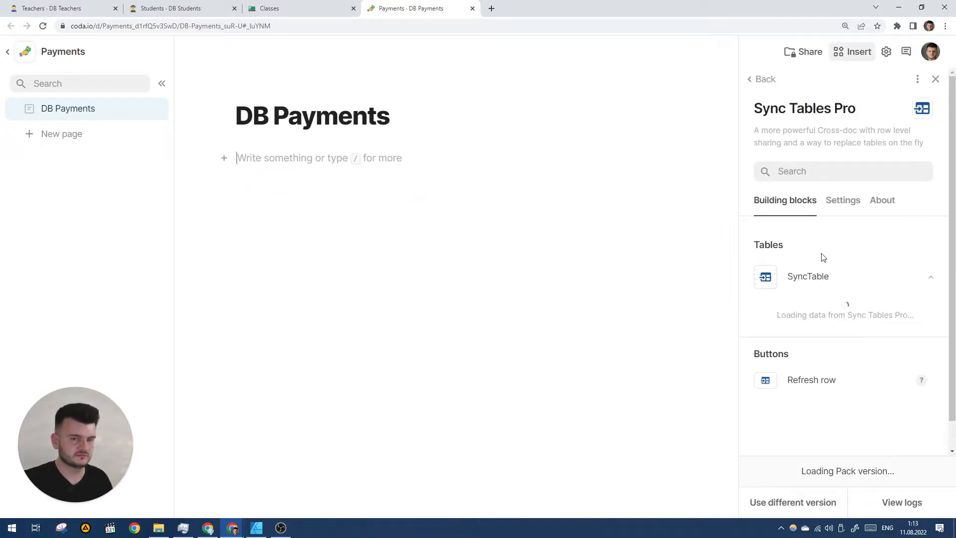
pyautogui.click(822, 313)
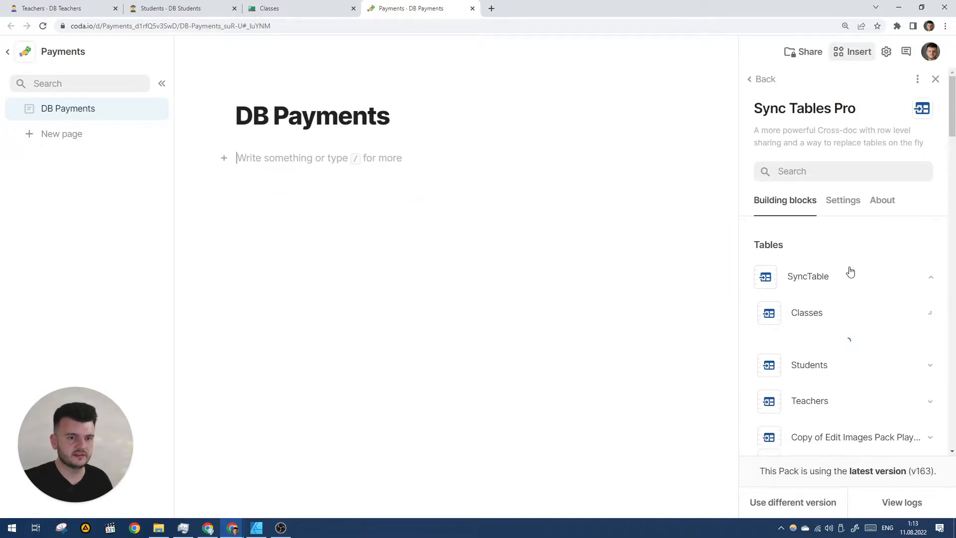
pyautogui.scroll(-1, 847, 270)
pyautogui.moveTo(839, 296); pyautogui.dragTo(302, 157)
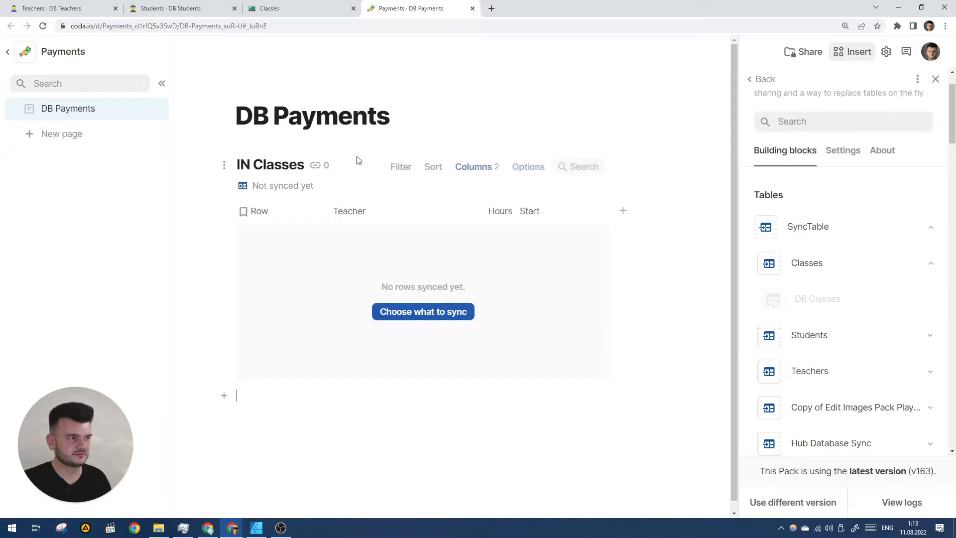
# Enter the sync secret for the IN Classes table and start the sync.
pyautogui.click(429, 312)
pyautogui.click(853, 286)
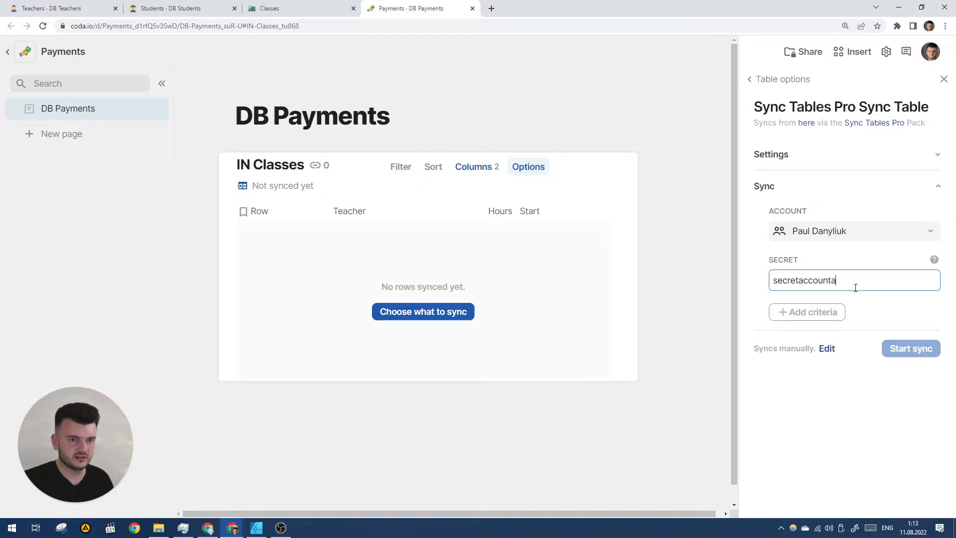
pyautogui.press('Return')
pyautogui.click(910, 348)
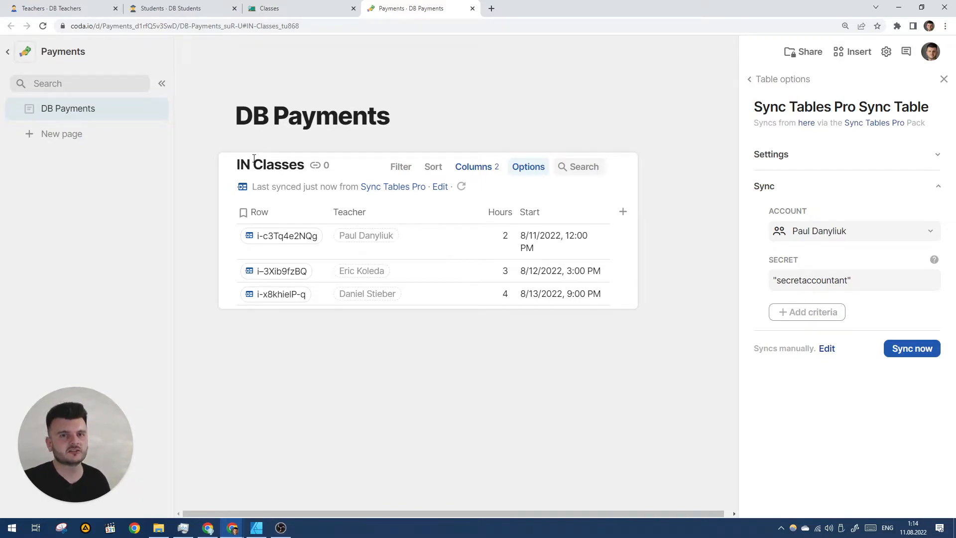
# Examine the synced Teacher references and the source Classes and Teachers docs.
pyautogui.click(341, 362)
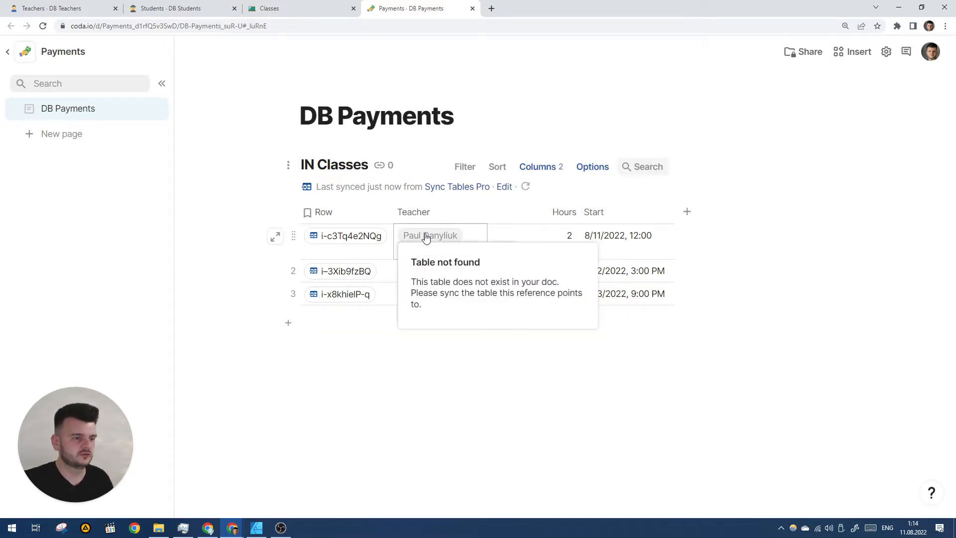
pyautogui.moveTo(346, 272)
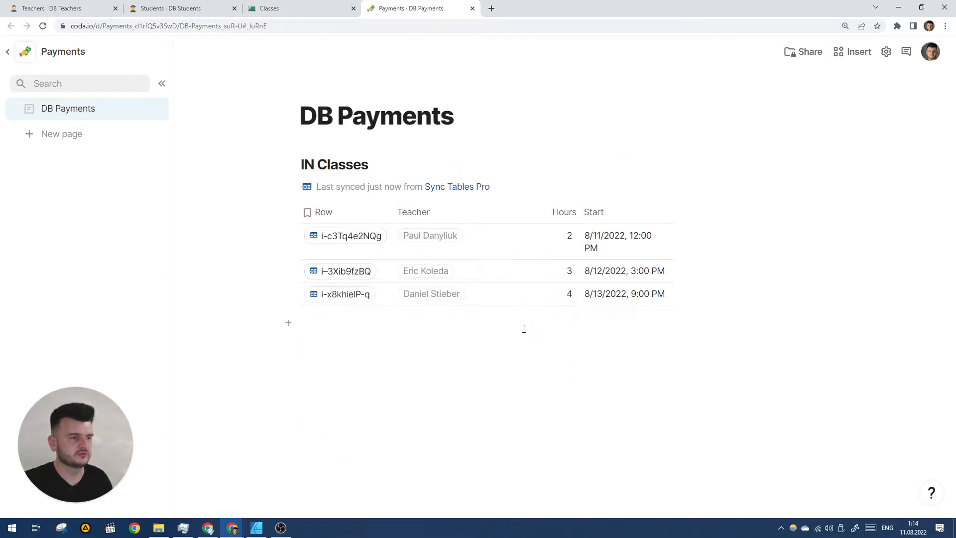
pyautogui.moveTo(427, 241)
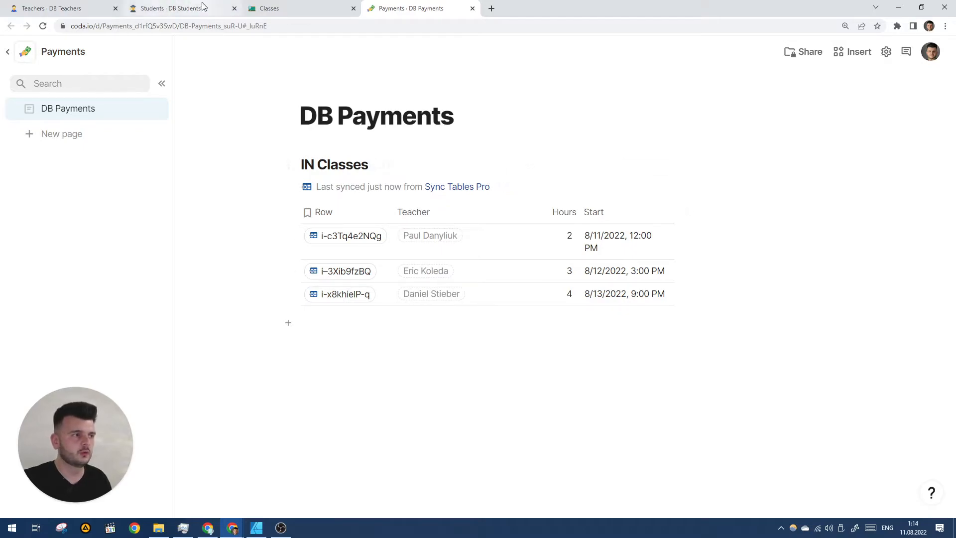
pyautogui.click(315, 5)
pyautogui.scroll(5, 337, 143)
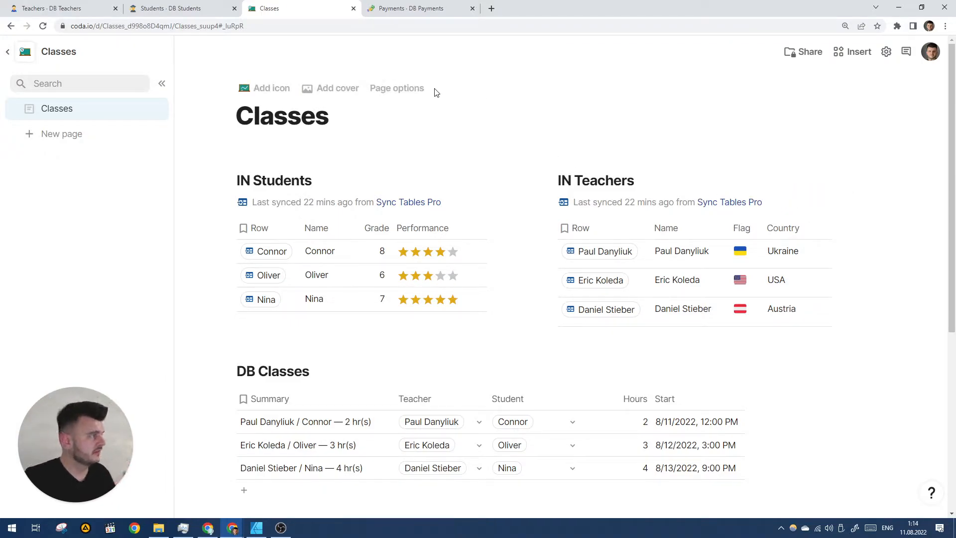
pyautogui.click(444, 5)
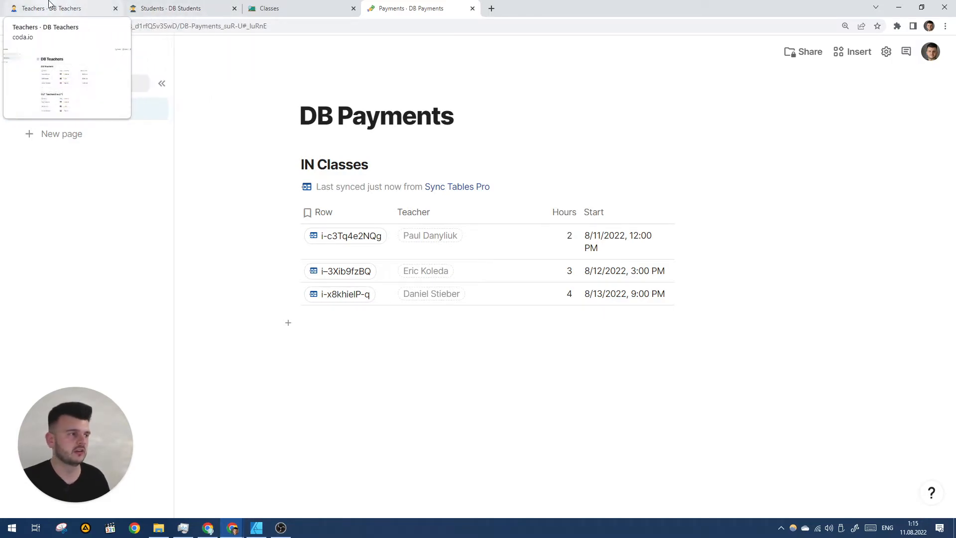
pyautogui.click(50, 6)
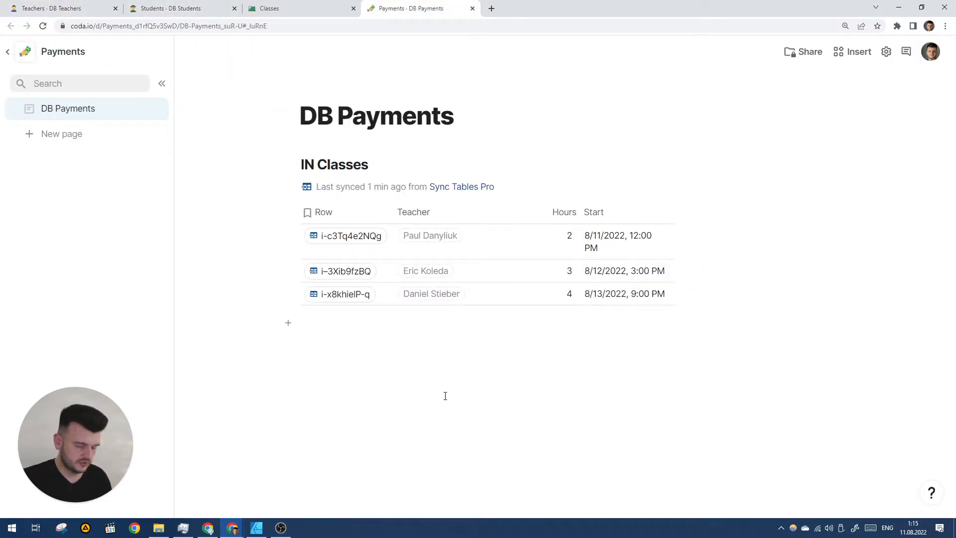
pyautogui.write('/sync')
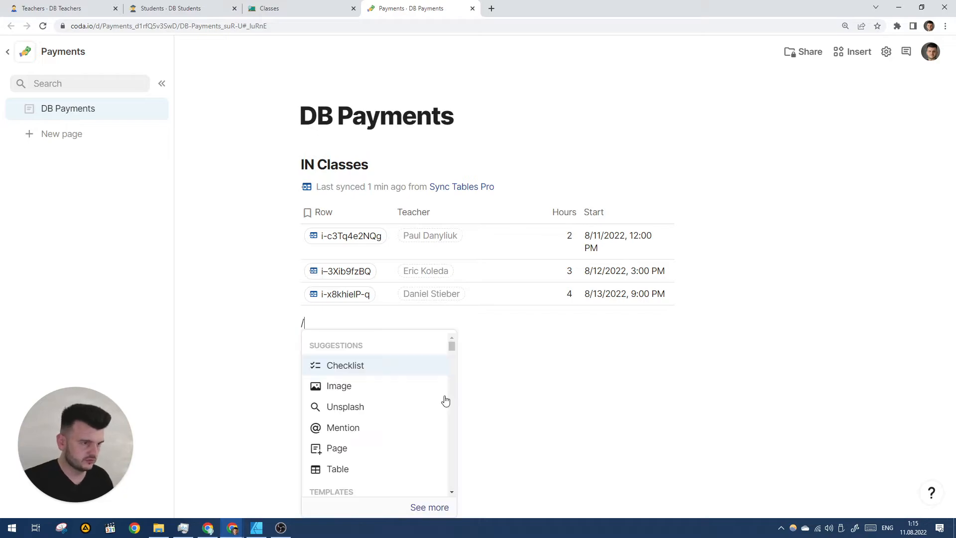
pyautogui.press('Return')
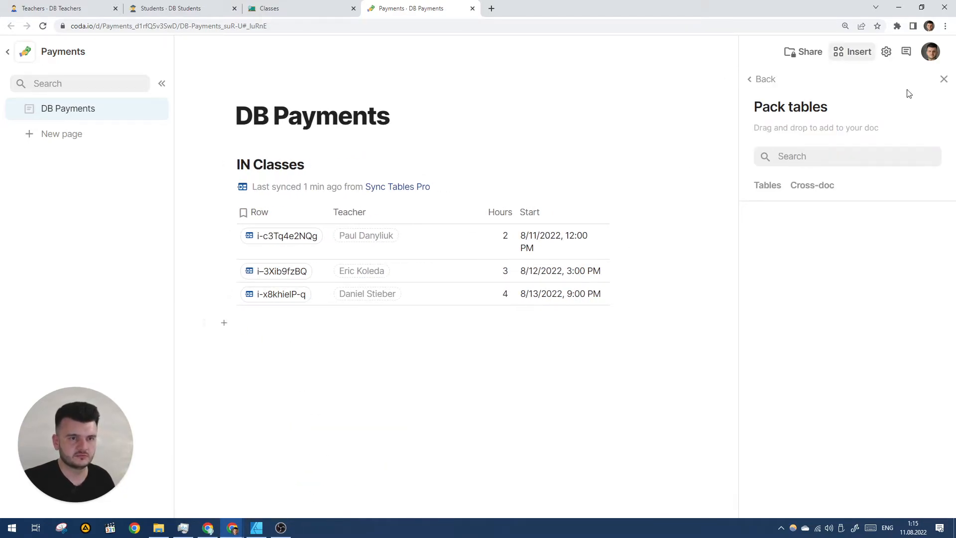
pyautogui.click(943, 79)
# Insert a Sync Tables Pro sync table for DB Teachers from the Teachers doc below IN Classes in DB Payments.
pyautogui.write('/sync')
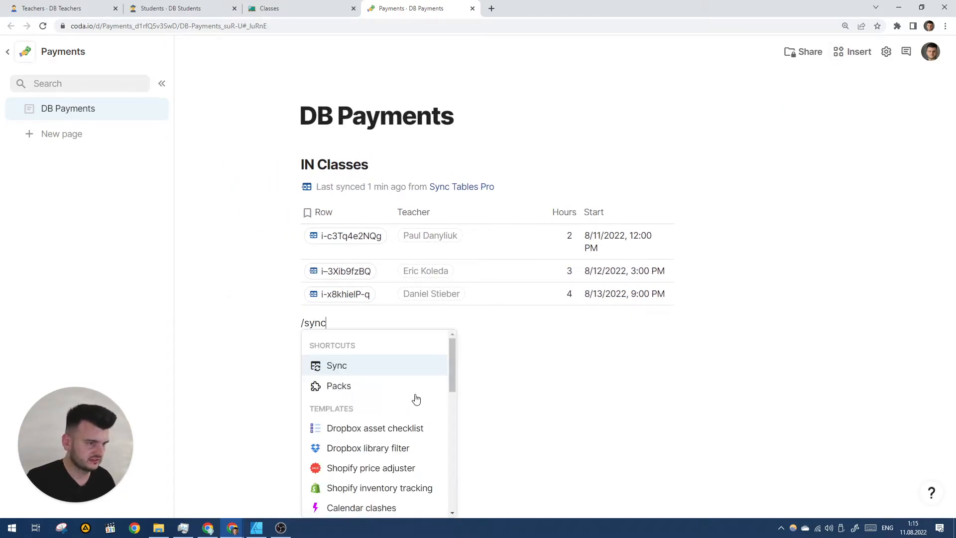
pyautogui.press('Down')
pyautogui.press('Down')
pyautogui.press('Down')
pyautogui.press('Up')
pyautogui.press('Return')
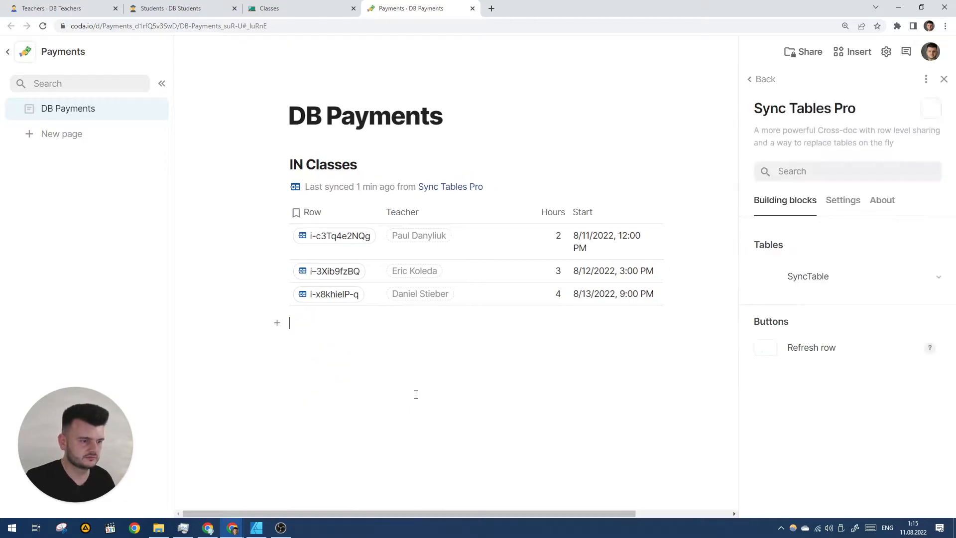
pyautogui.click(829, 283)
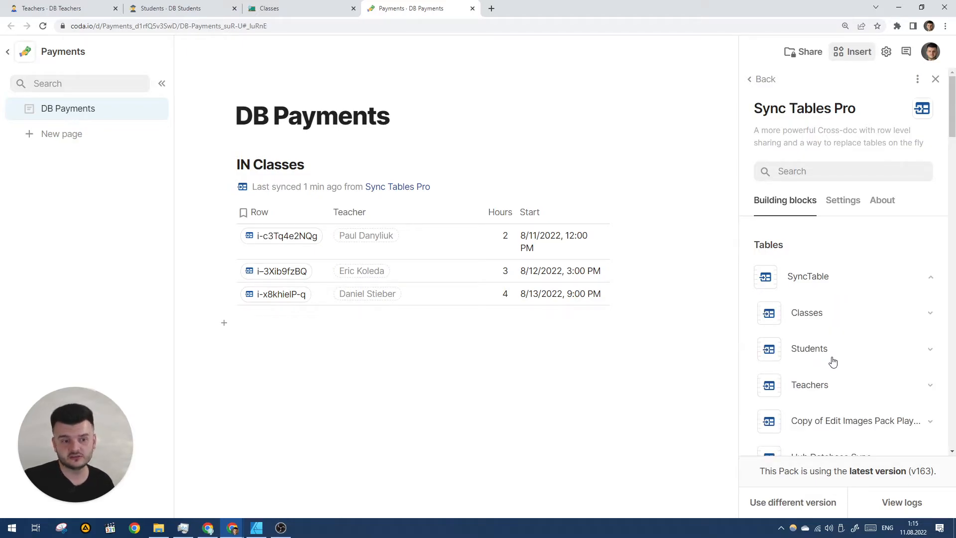
pyautogui.click(834, 390)
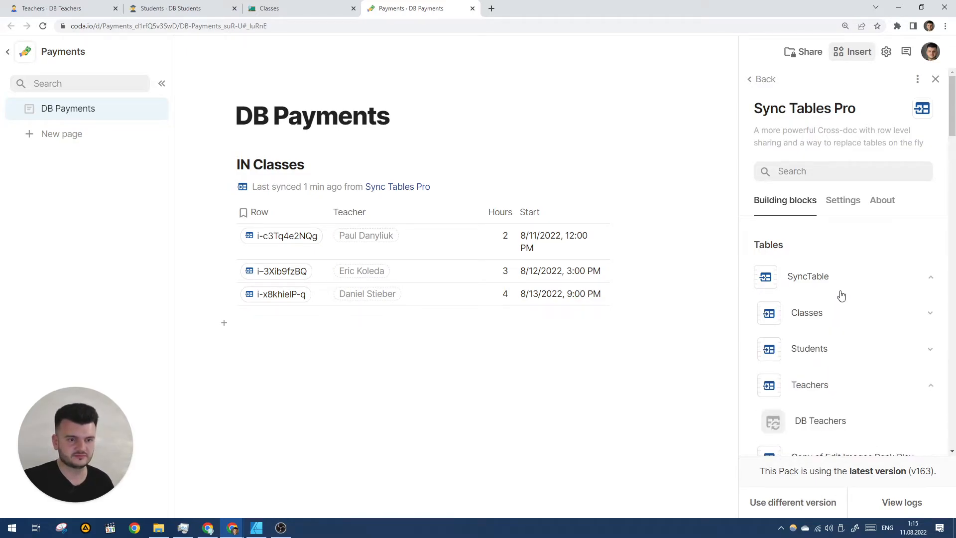
pyautogui.scroll(-2, 838, 239)
pyautogui.moveTo(777, 323); pyautogui.dragTo(424, 403)
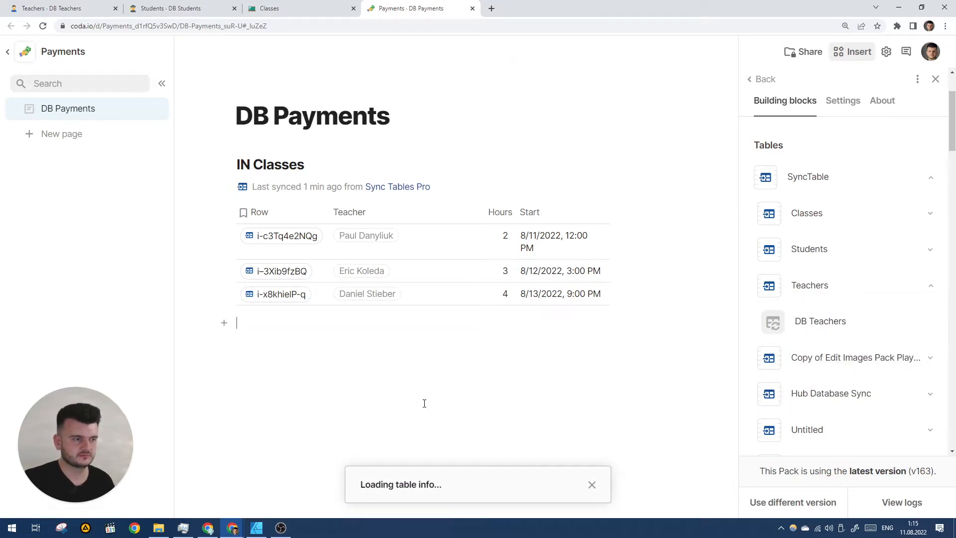
# Enter the sync secret for the IN Teachers table and start the sync.
pyautogui.scroll(-1, 424, 407)
pyautogui.click(423, 436)
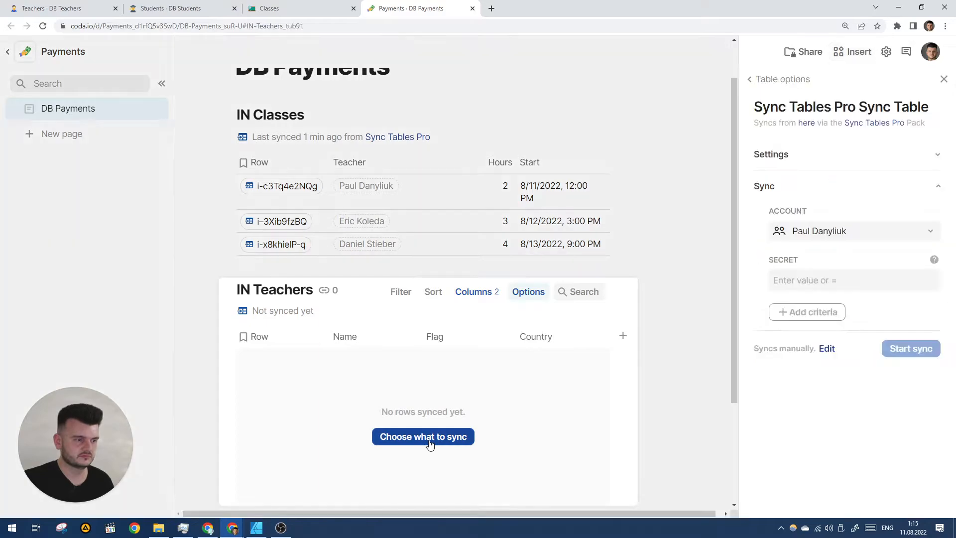
pyautogui.click(837, 286)
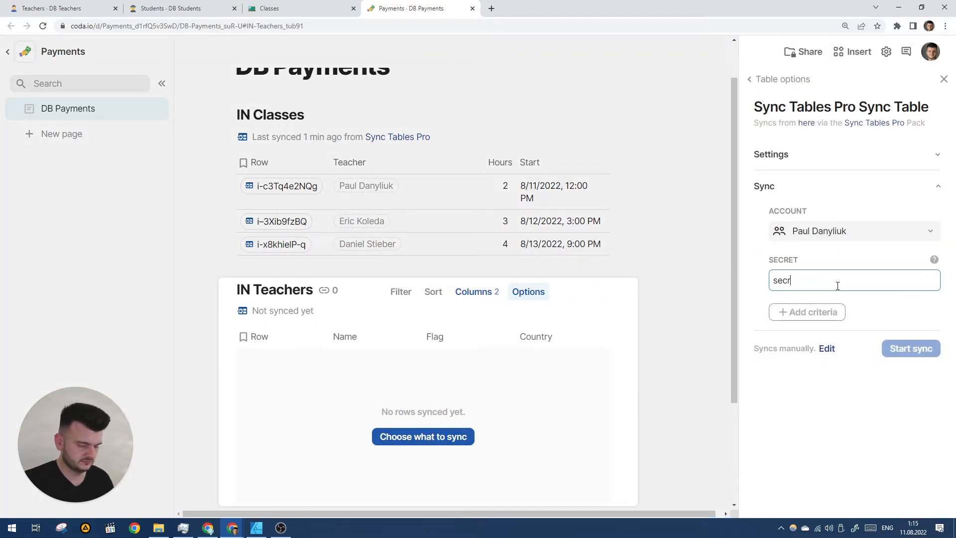
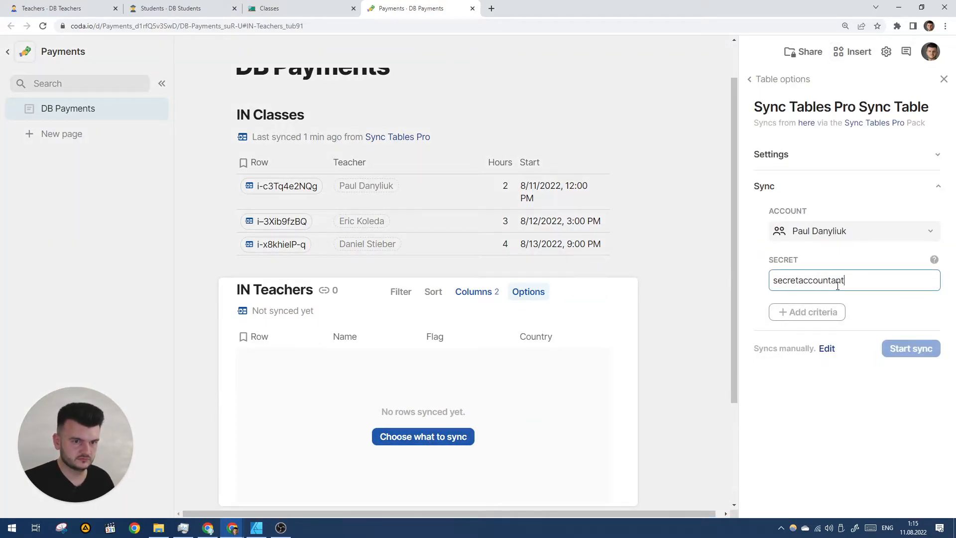
pyautogui.press('Return')
pyautogui.click(900, 351)
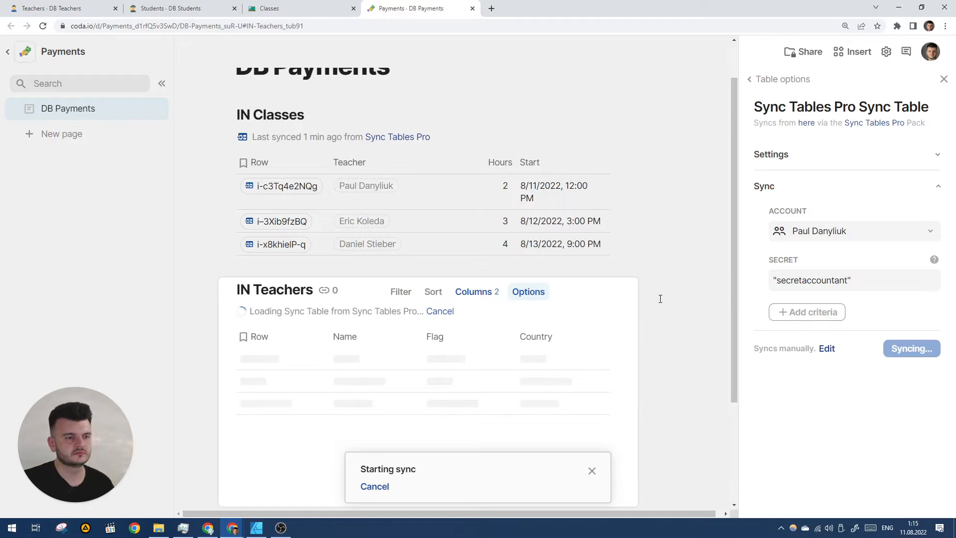
# Narrow the Flag column of IN Teachers and add a Reference mapping override criterion to its sync settings.
pyautogui.scroll(-2, 628, 292)
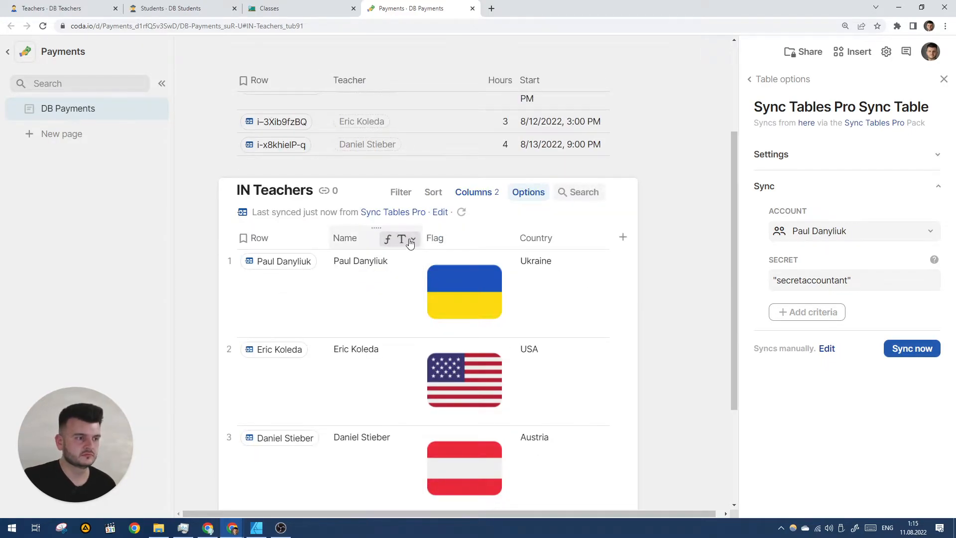
pyautogui.scroll(2, 335, 228)
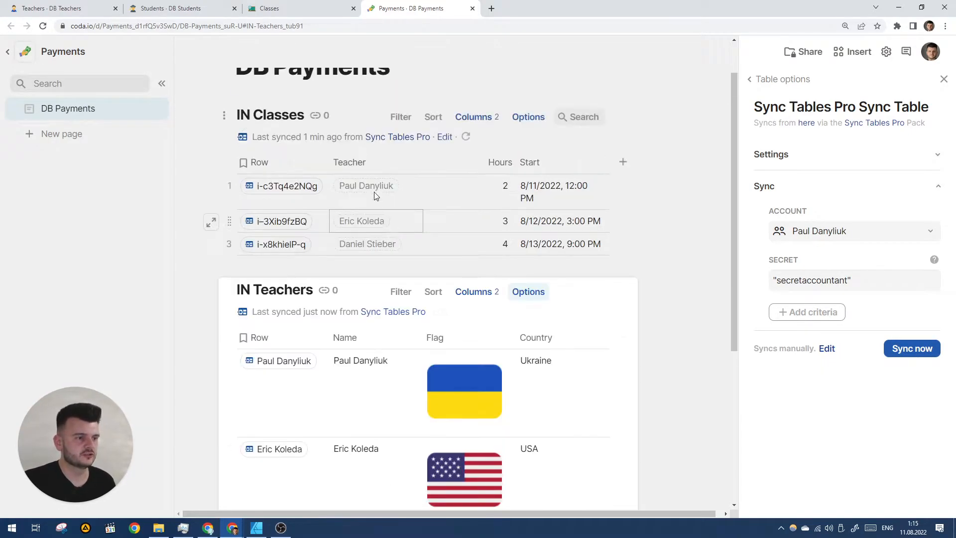
pyautogui.click(354, 158)
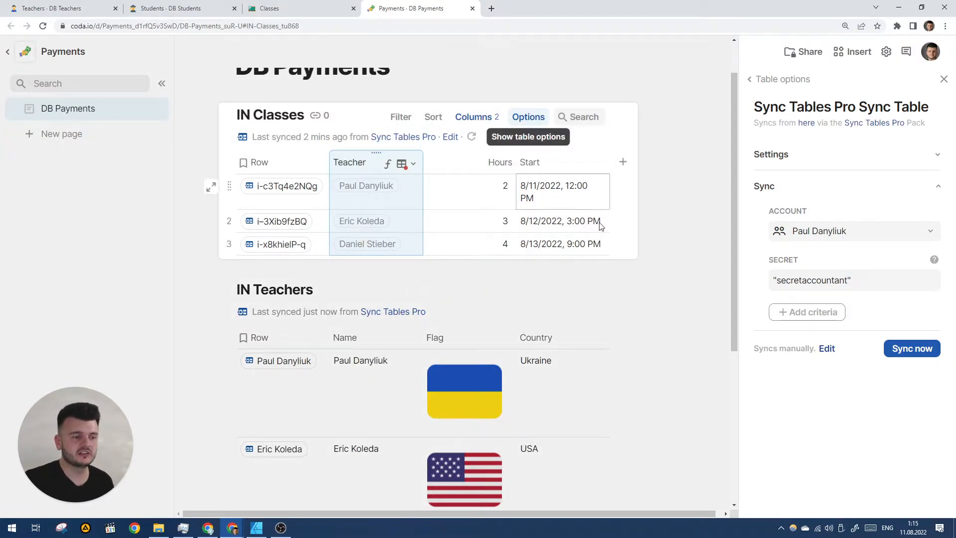
pyautogui.moveTo(515, 333); pyautogui.dragTo(466, 333)
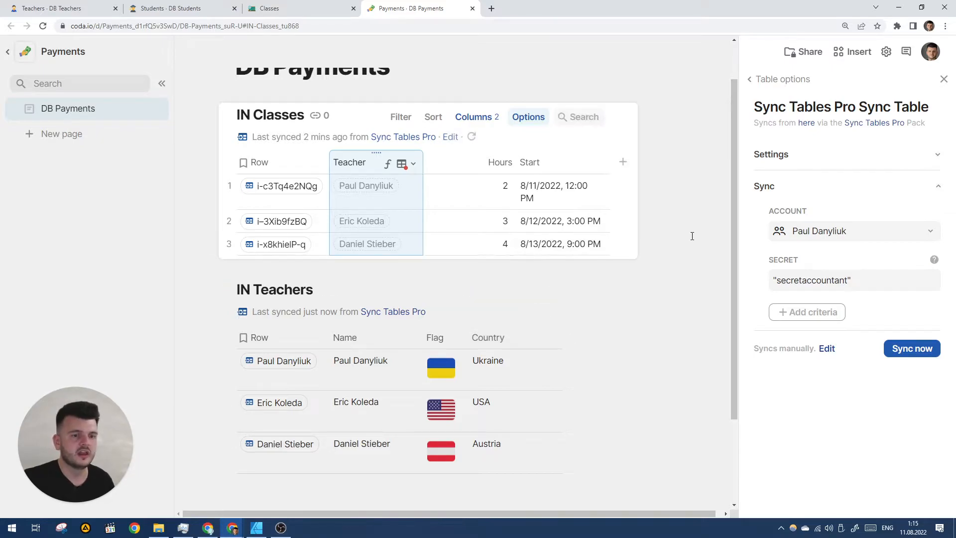
pyautogui.click(814, 319)
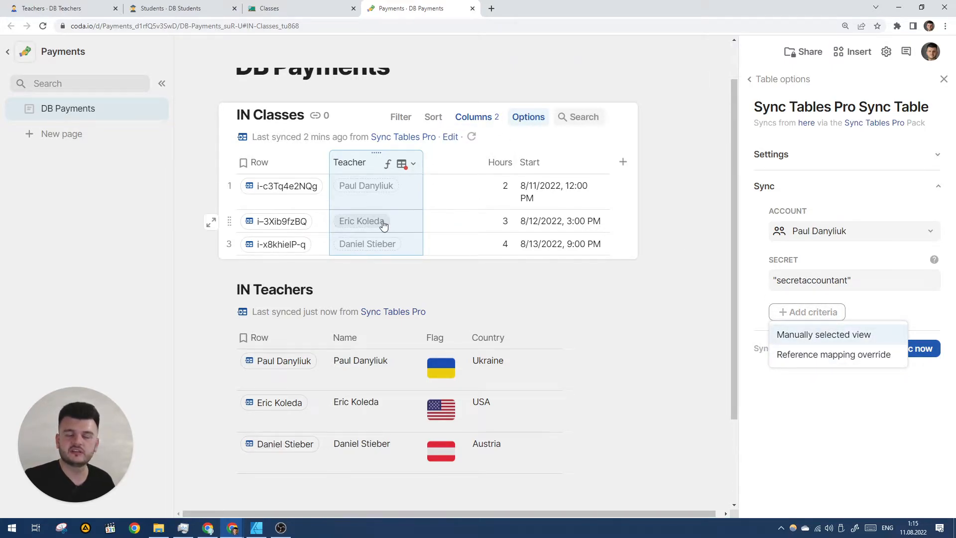
pyautogui.click(799, 364)
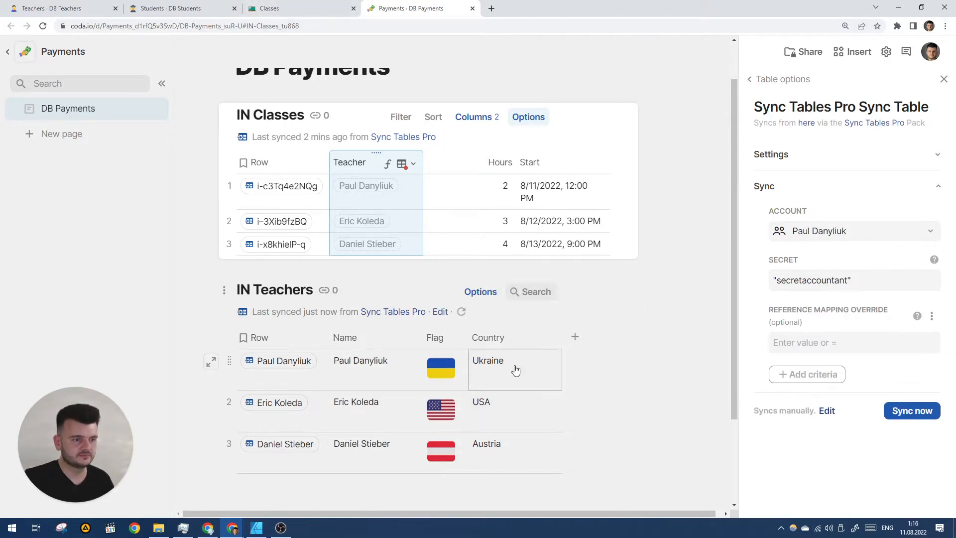
# Examine the Teacher column of the DB Classes table in the Classes doc and its column options.
pyautogui.click(288, 8)
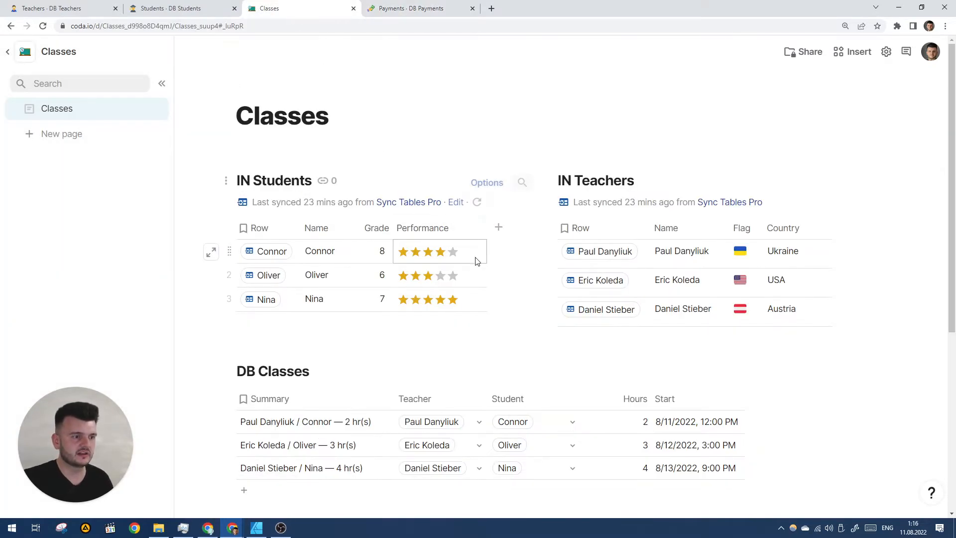
pyautogui.scroll(-3, 483, 279)
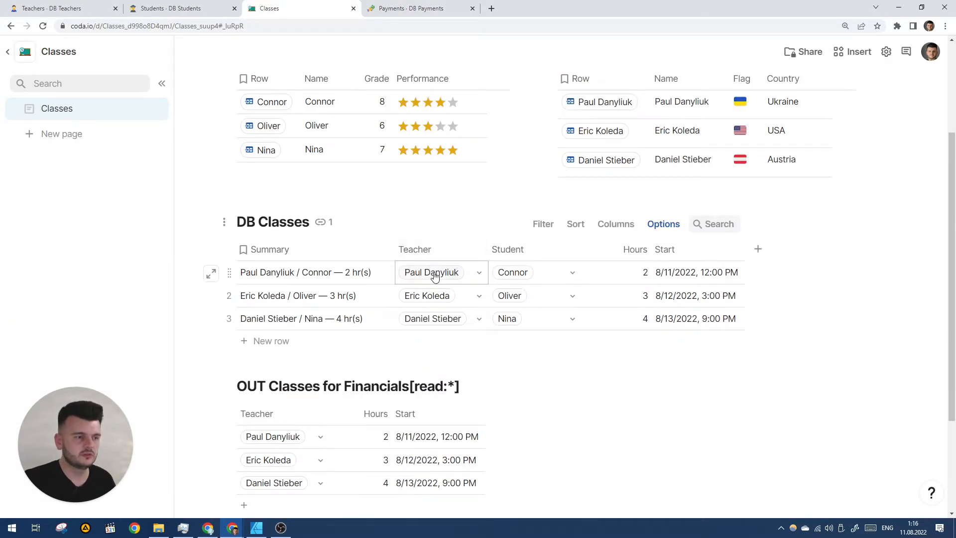
pyautogui.moveTo(423, 323)
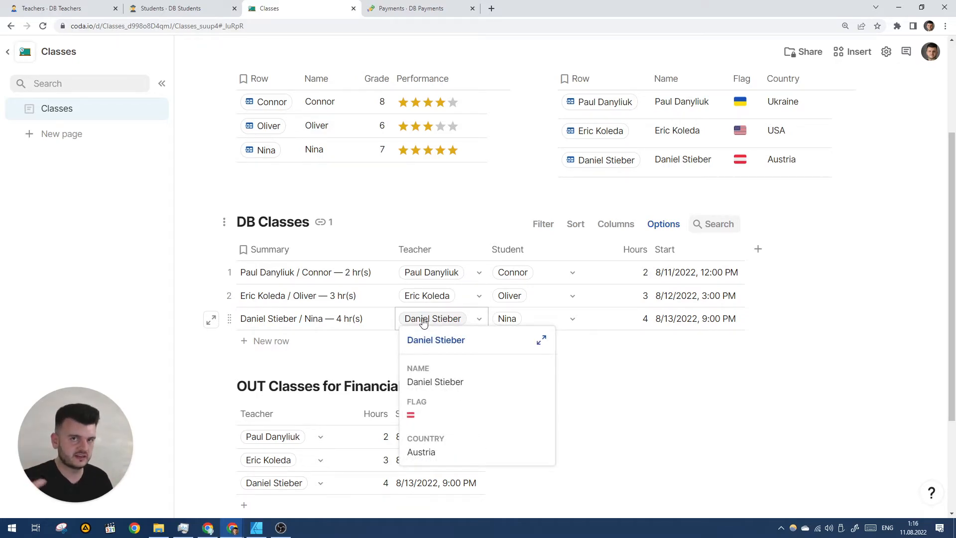
pyautogui.click(436, 250)
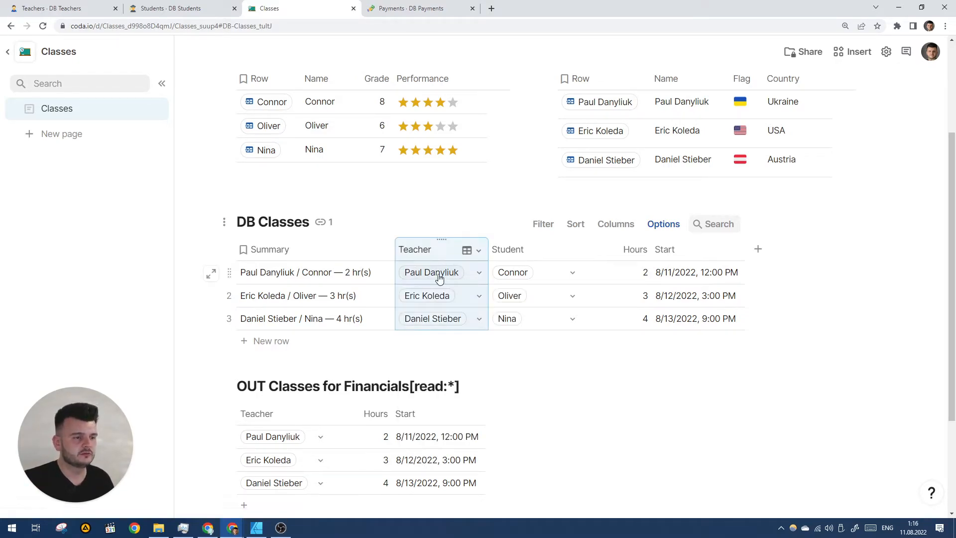
pyautogui.rightClick(439, 249)
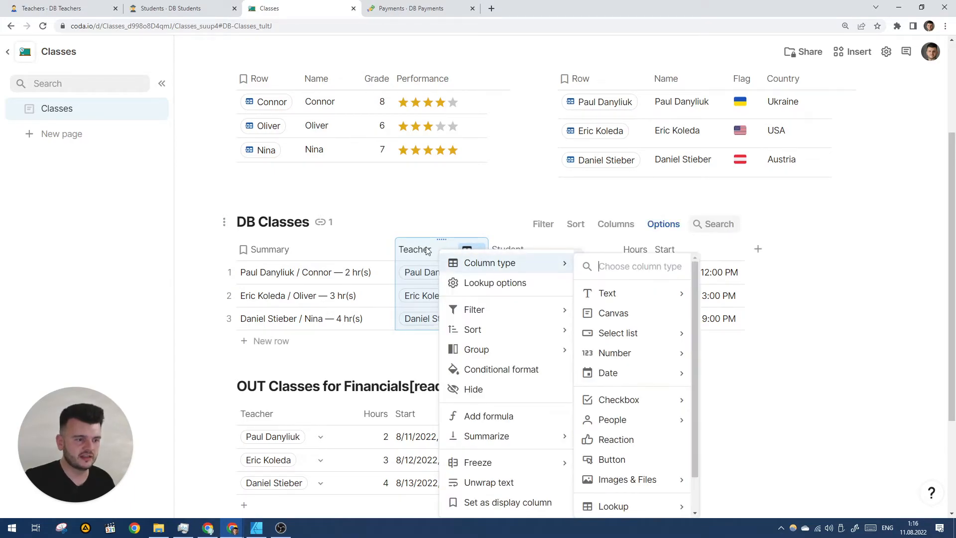
pyautogui.click(427, 249)
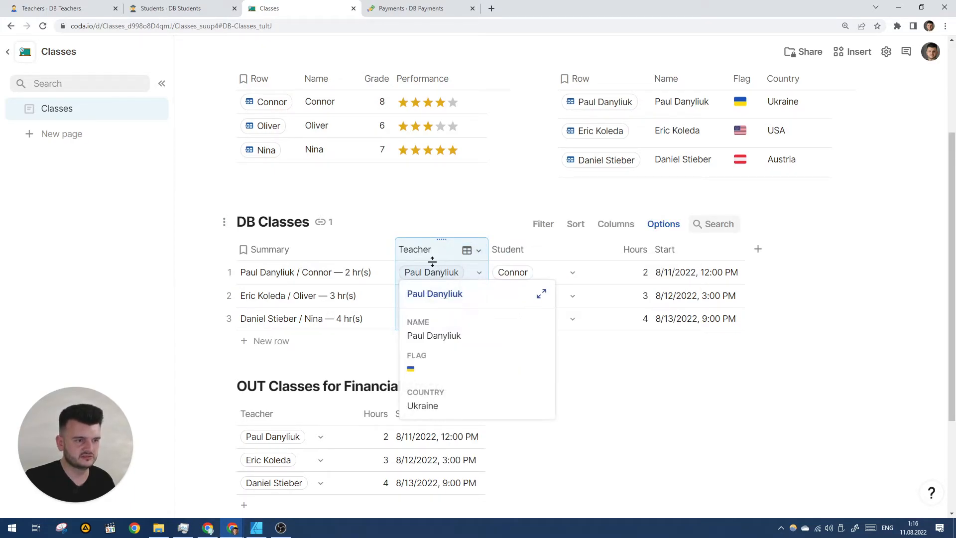
pyautogui.rightClick(449, 247)
pyautogui.scroll(-3, 525, 448)
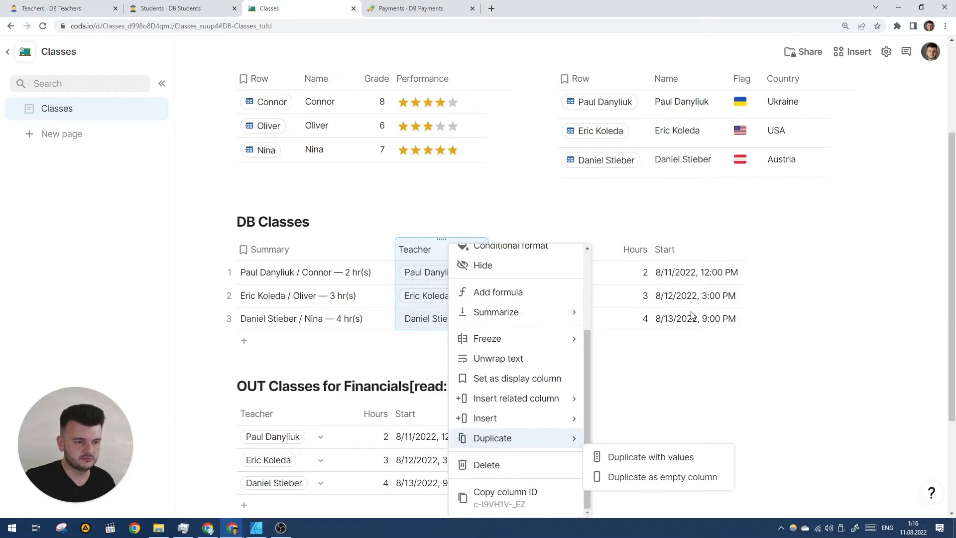
# Add a new column to DB Classes, move it right after Teacher, and name it Teacher UID.
pyautogui.click(758, 250)
pyautogui.moveTo(848, 303)
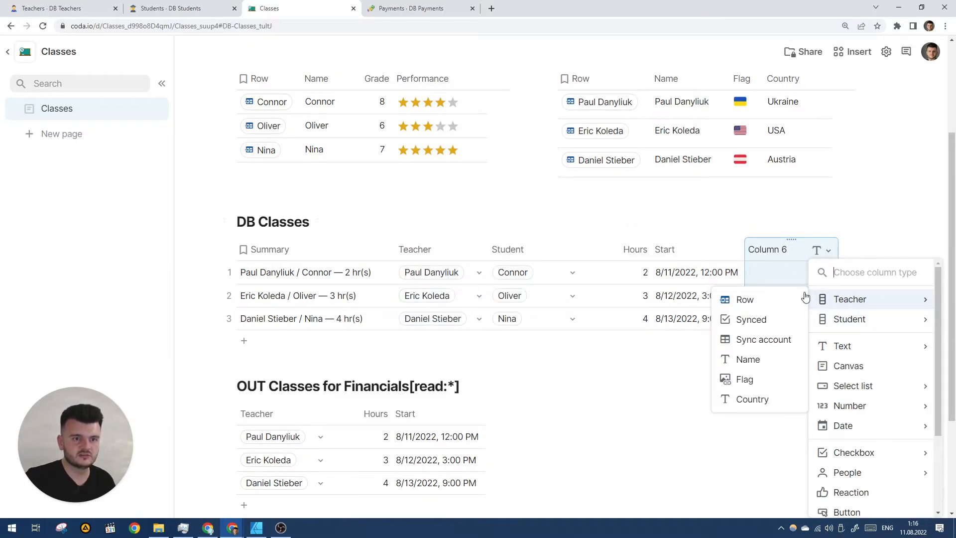
pyautogui.click(784, 247)
pyautogui.moveTo(779, 249); pyautogui.dragTo(512, 249)
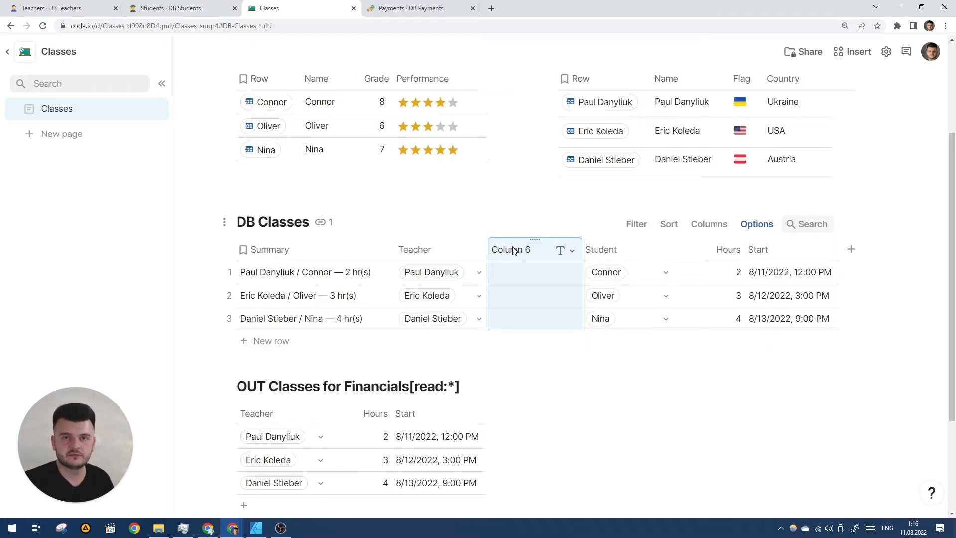
pyautogui.doubleClick(512, 249)
pyautogui.write('Teacher UID')
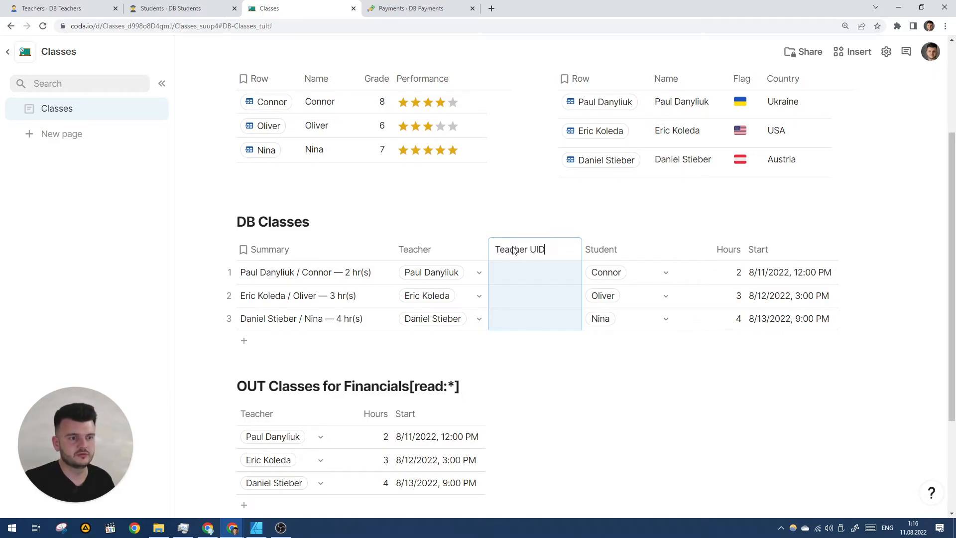
pyautogui.press('Return')
# Set the Teacher UID column's formula to =Teacher.Row.OriginID.
pyautogui.write('=Teacher')
pyautogui.press('Tab')
pyautogui.write('/R')
pyautogui.press('BackSpace')
pyautogui.press('BackSpace')
pyautogui.write('.Row')
pyautogui.press('Tab')
pyautogui.write('/.')
pyautogui.press('BackSpace')
pyautogui.press('BackSpace')
pyautogui.write('.O')
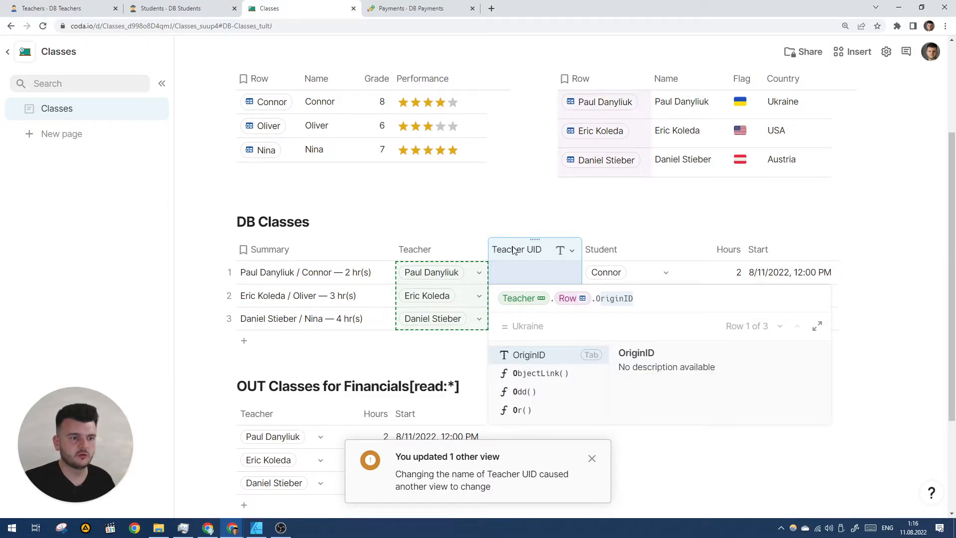
pyautogui.press('Tab')
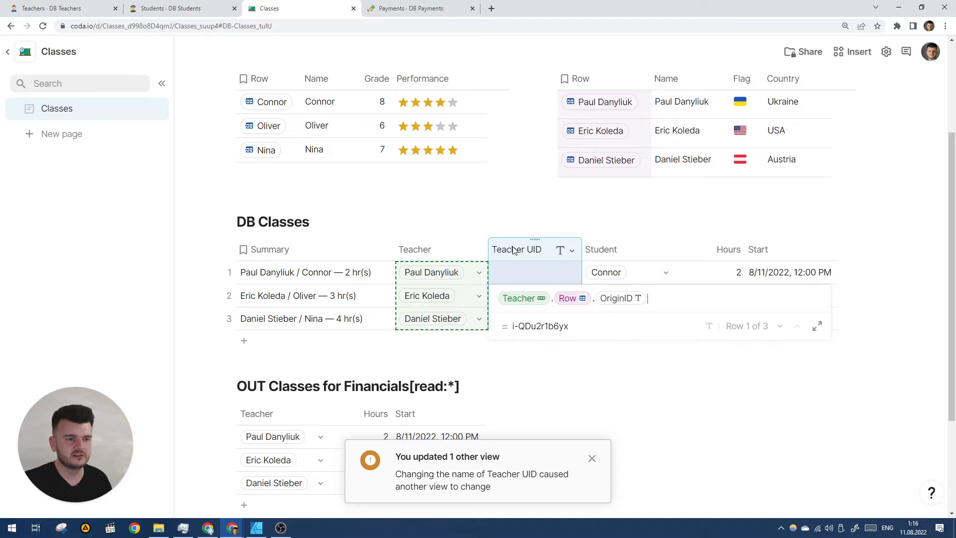
pyautogui.press('Return')
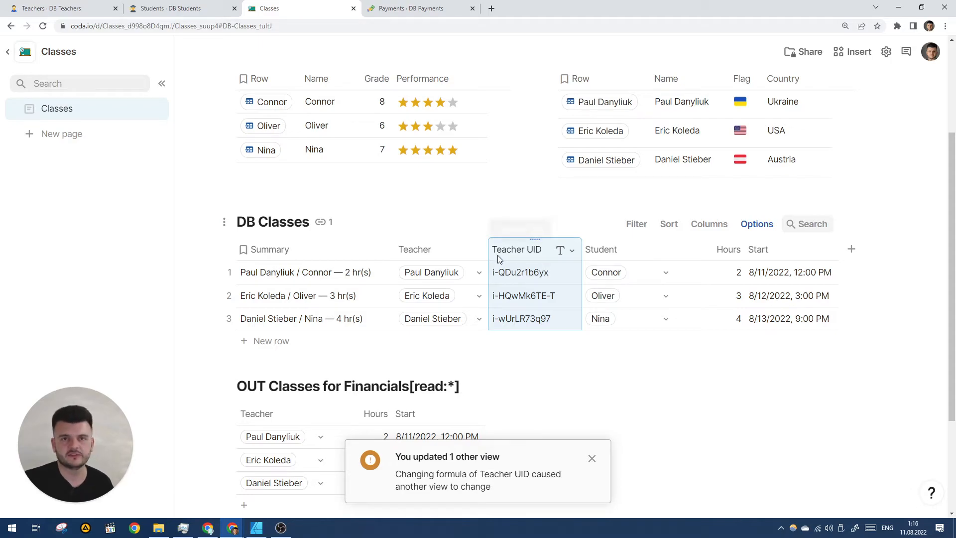
# Unhide the Teacher UID column in the OUT Classes for Financials[read:*] view.
pyautogui.click(614, 252)
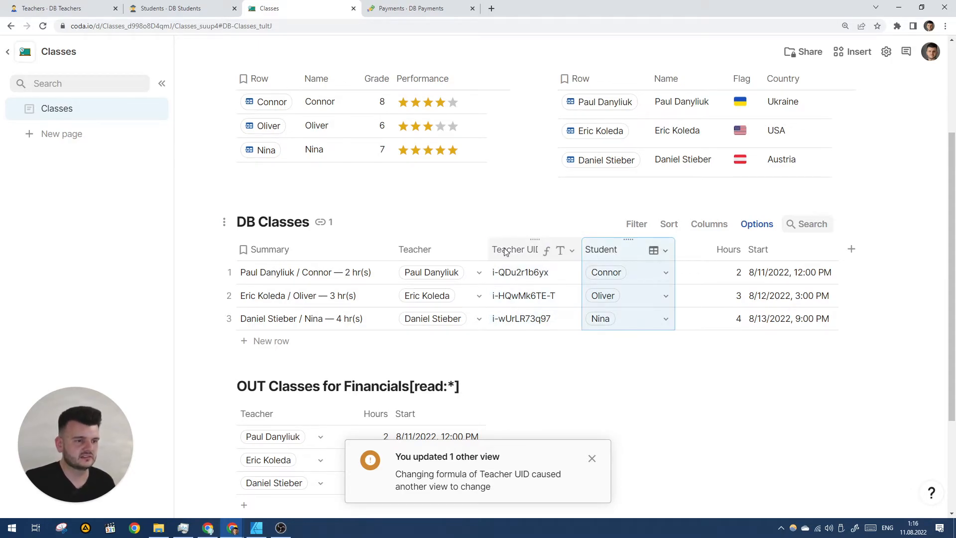
pyautogui.scroll(-3, 480, 291)
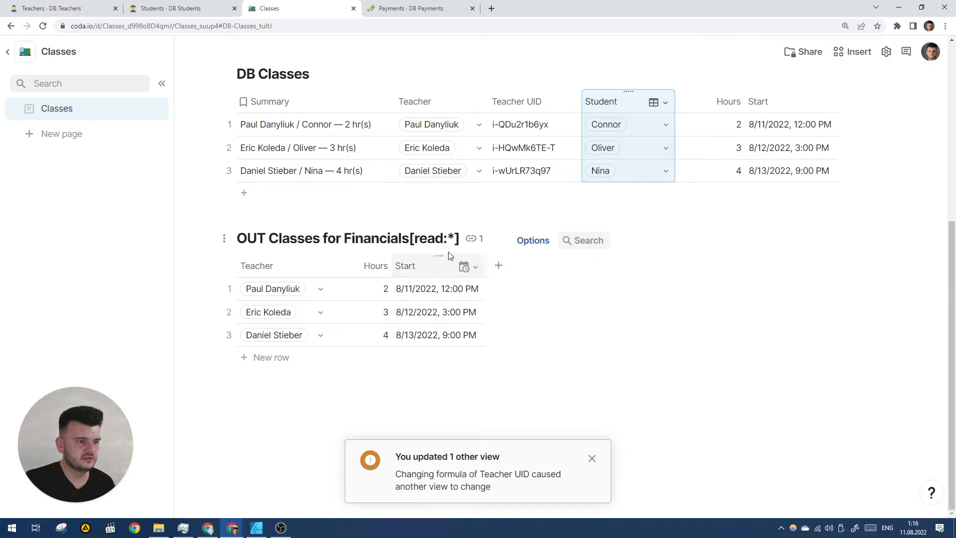
pyautogui.click(533, 240)
pyautogui.click(874, 450)
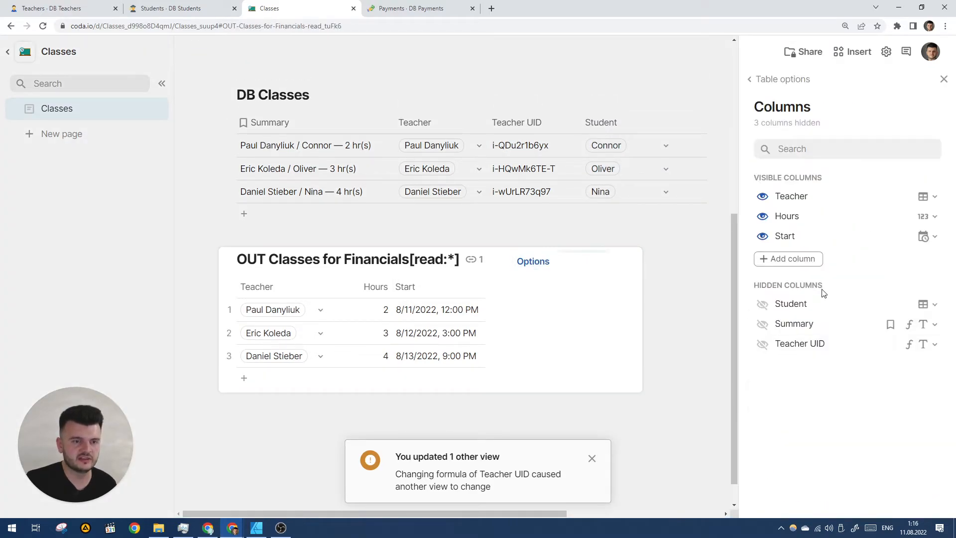
pyautogui.click(762, 343)
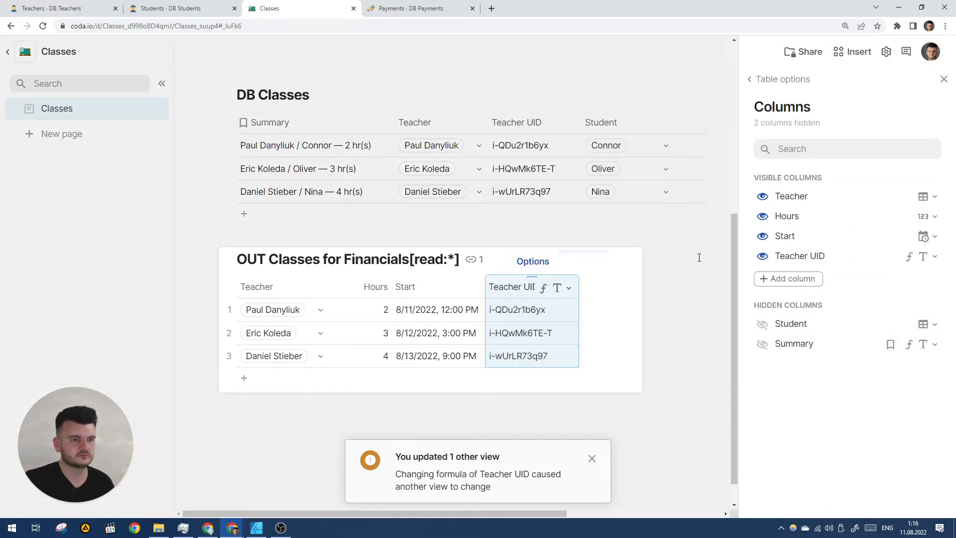
pyautogui.click(943, 79)
pyautogui.scroll(2, 692, 231)
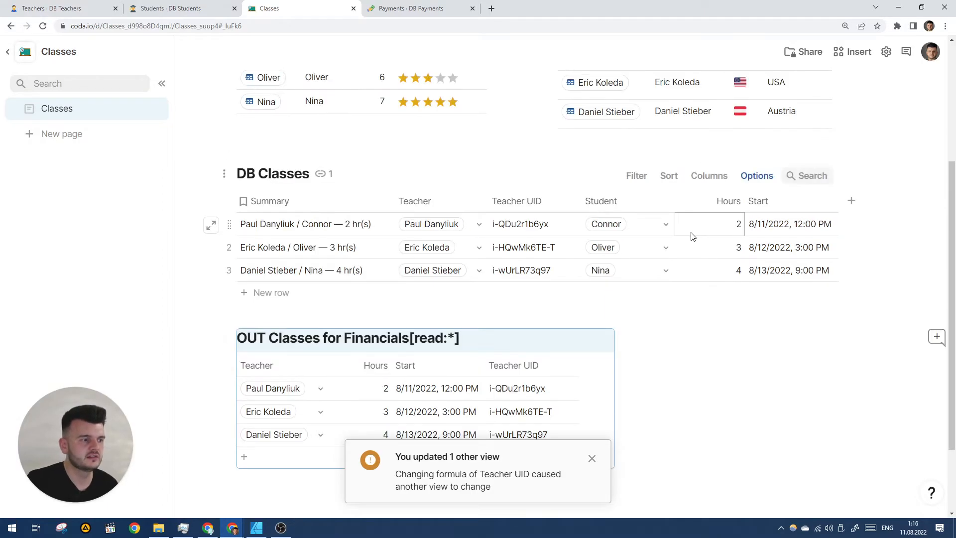
# Resync the IN Classes sync table in DB Payments to bring in the new Teacher UID column.
pyautogui.scroll(-1, 691, 235)
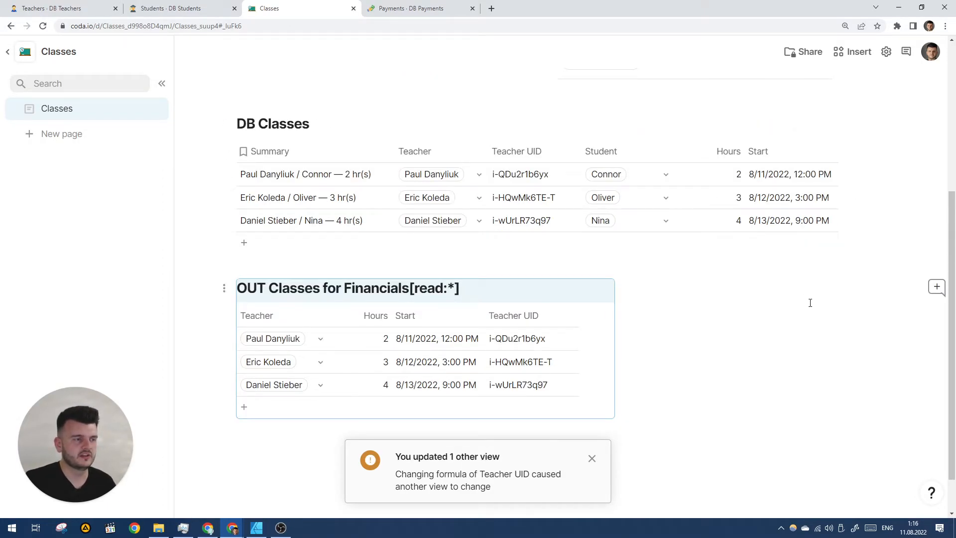
pyautogui.hotkey('ctrl', 'Tab')
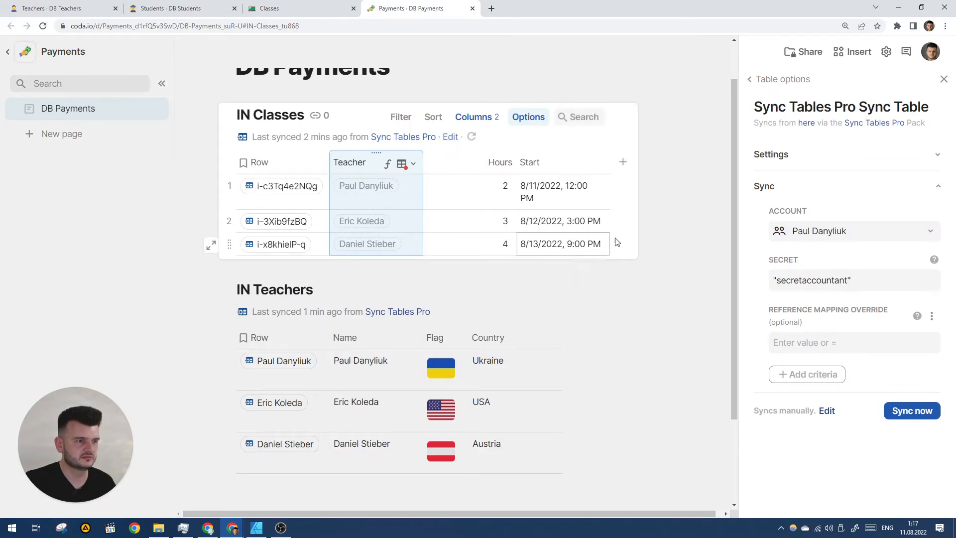
pyautogui.click(471, 137)
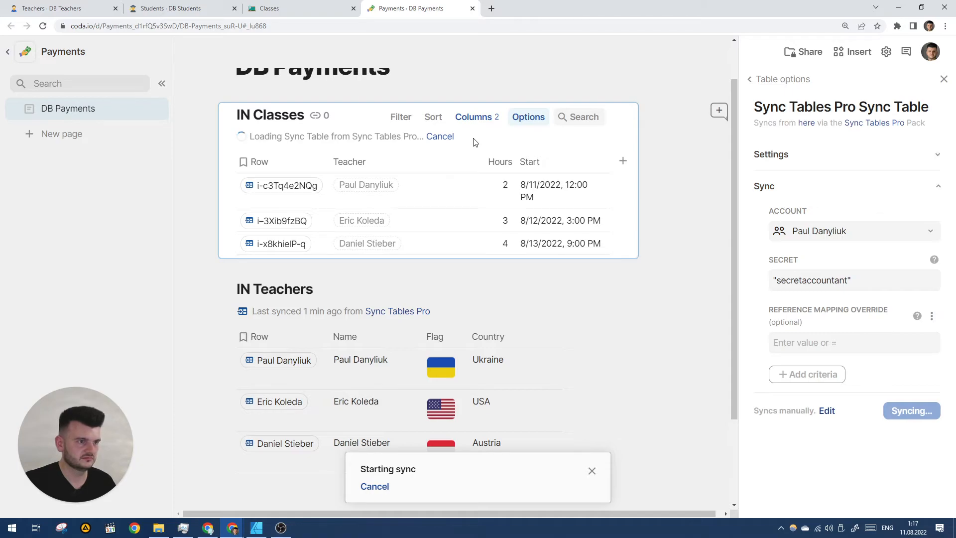
pyautogui.click(448, 138)
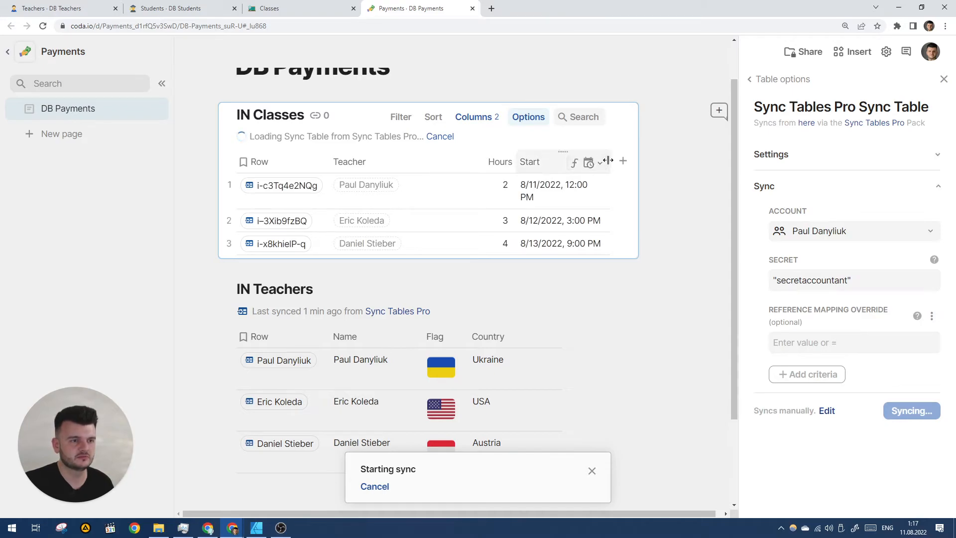
pyautogui.moveTo(609, 160); pyautogui.dragTo(626, 161)
pyautogui.moveTo(514, 158); pyautogui.dragTo(481, 159)
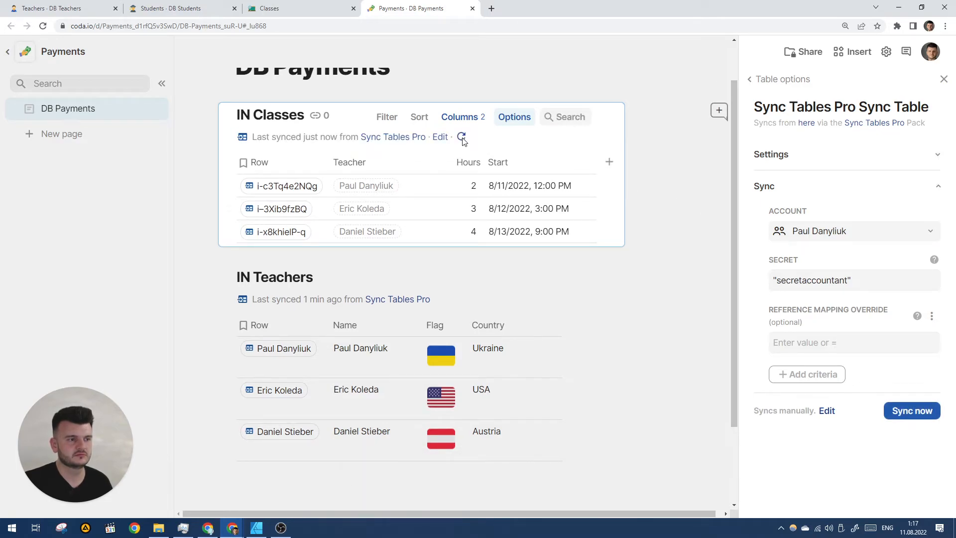
pyautogui.click(463, 137)
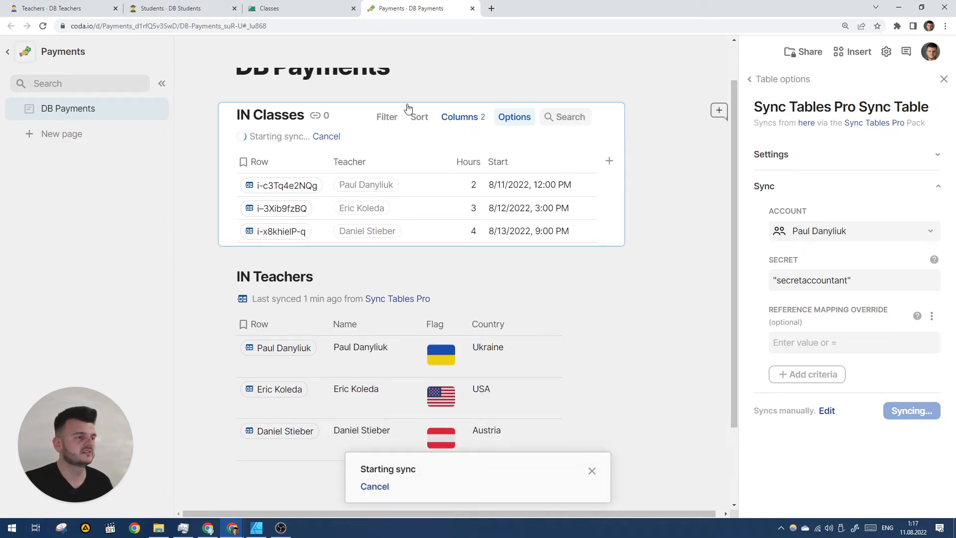
# Move the Teacher UID column in IN Classes to sit right after Teacher.
pyautogui.click(303, 6)
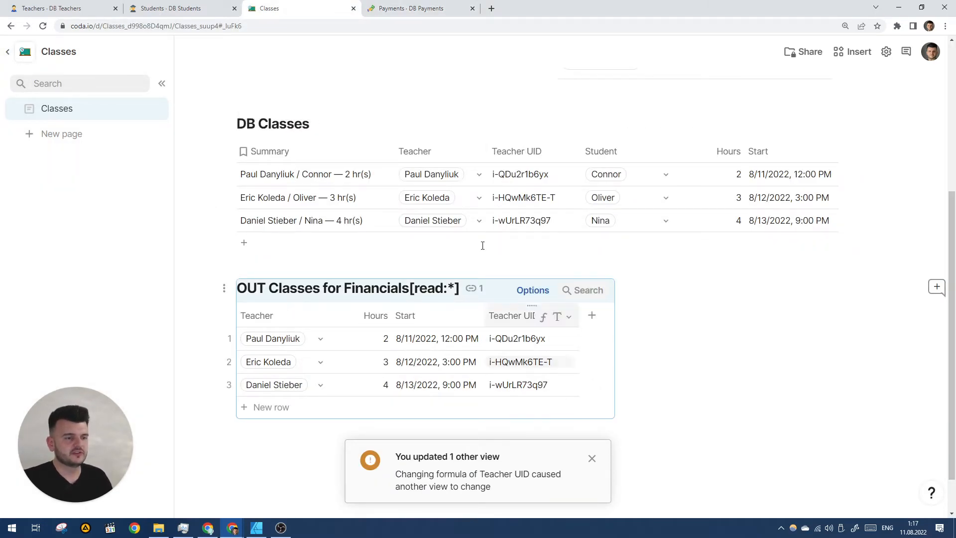
pyautogui.click(398, 8)
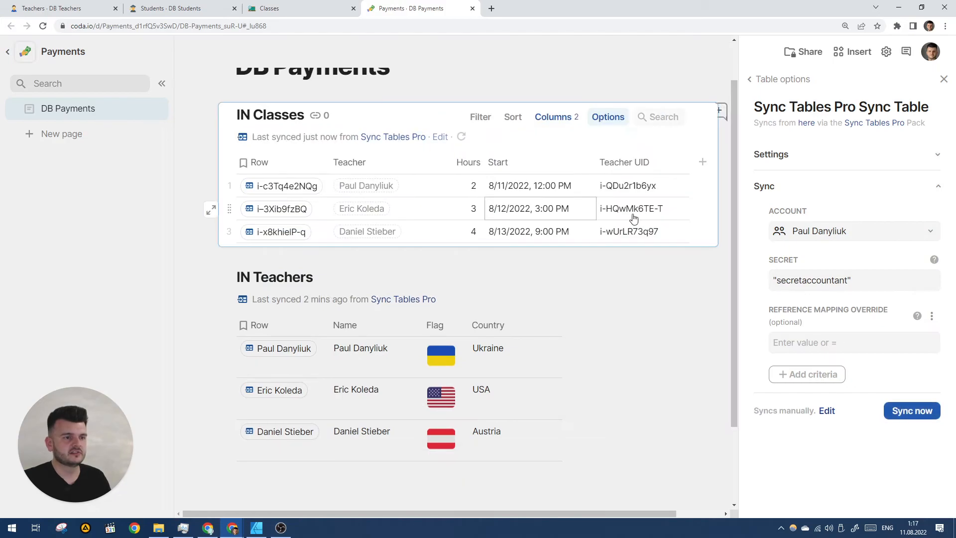
pyautogui.moveTo(638, 166); pyautogui.dragTo(450, 169)
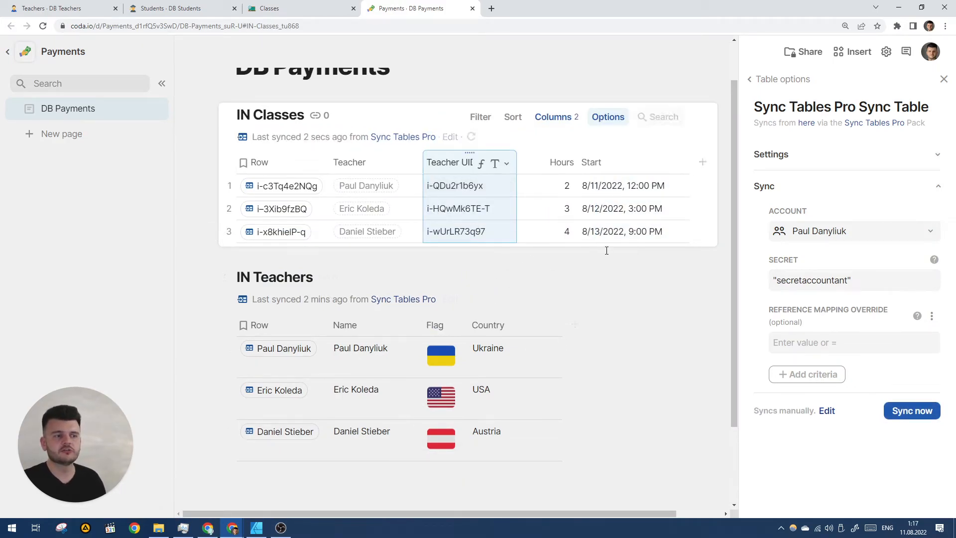
pyautogui.click(553, 238)
# Start the reference mapping override with Teacher: followed by the Teachers doc ID copied from its URL.
pyautogui.click(811, 344)
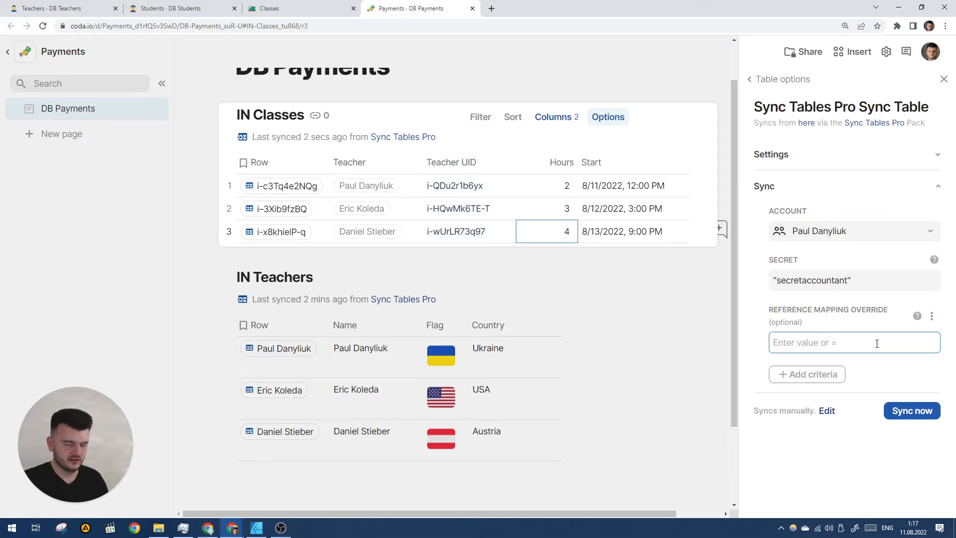
pyautogui.write('Teacher:')
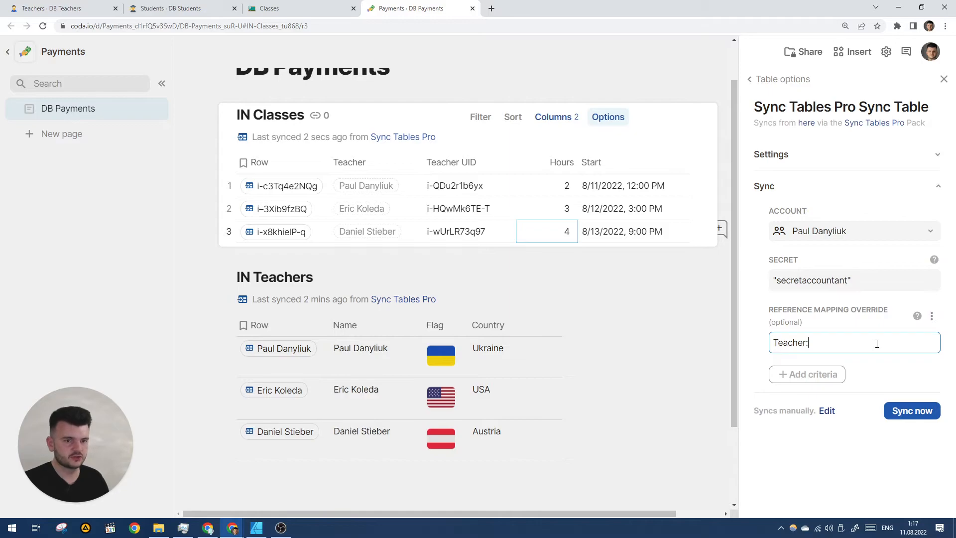
pyautogui.click(96, 5)
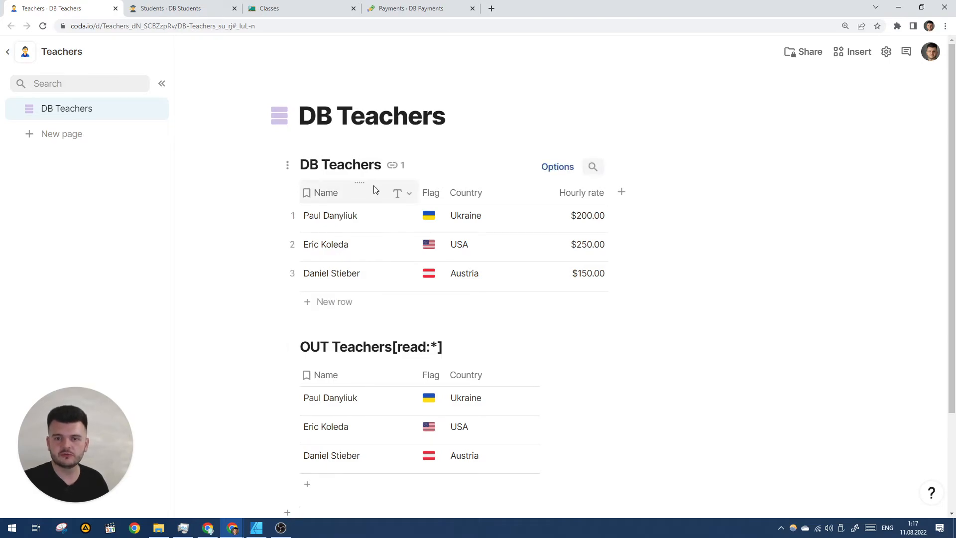
pyautogui.moveTo(135, 26); pyautogui.dragTo(177, 26)
pyautogui.hotkey('ctrl', 'c')
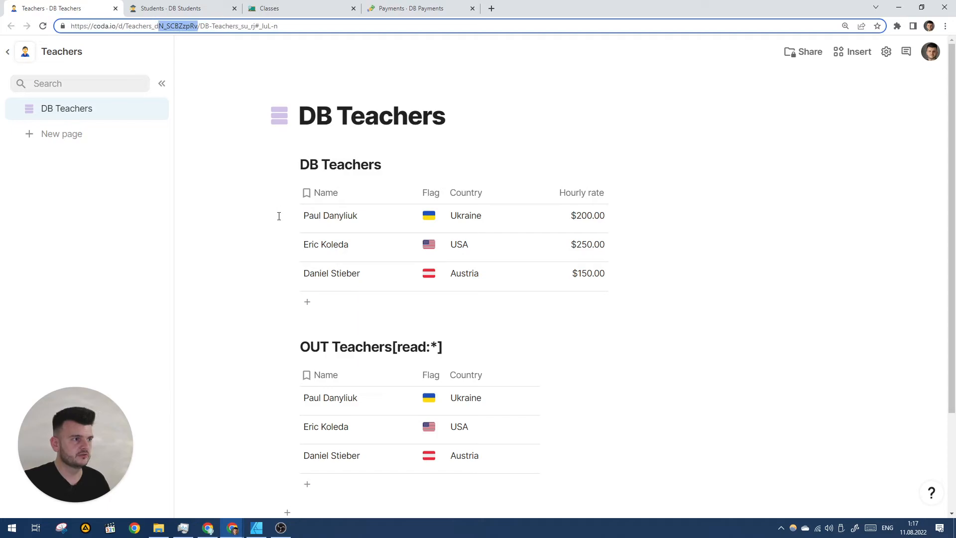
pyautogui.click(419, 8)
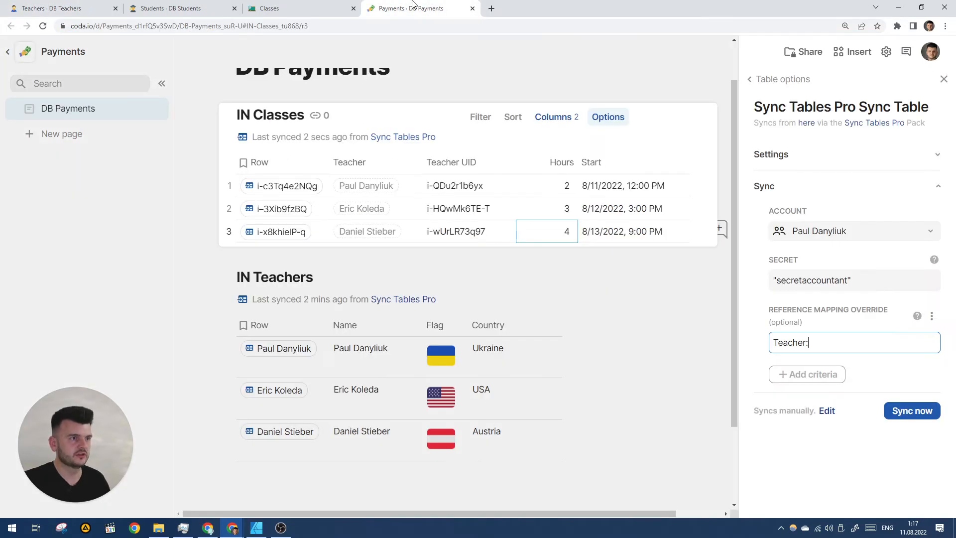
pyautogui.click(290, 350)
pyautogui.scroll(-2, 305, 298)
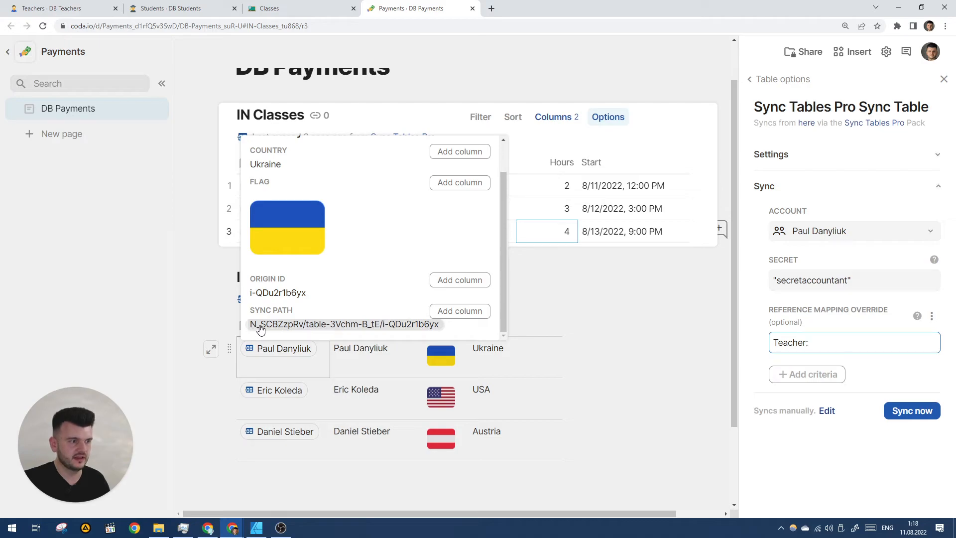
pyautogui.click(70, 6)
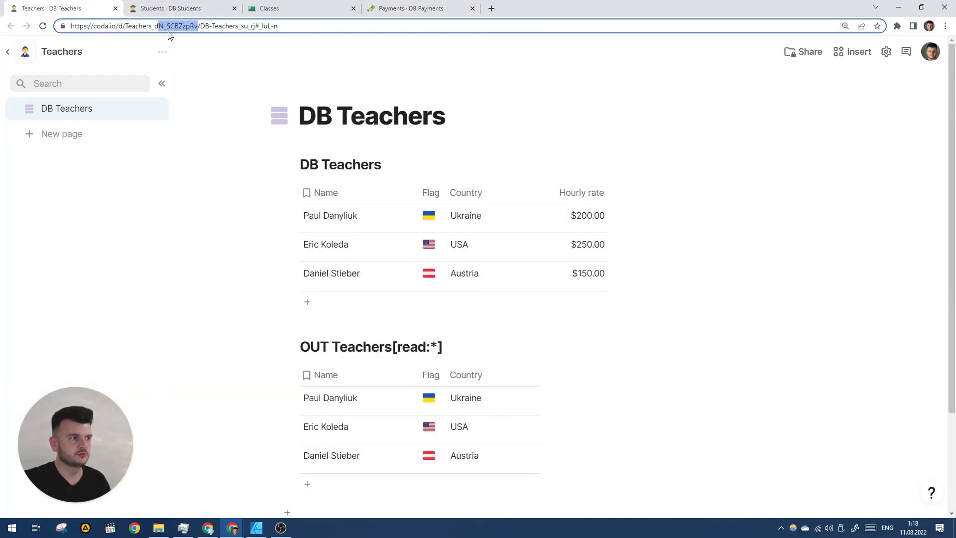
pyautogui.click(148, 26)
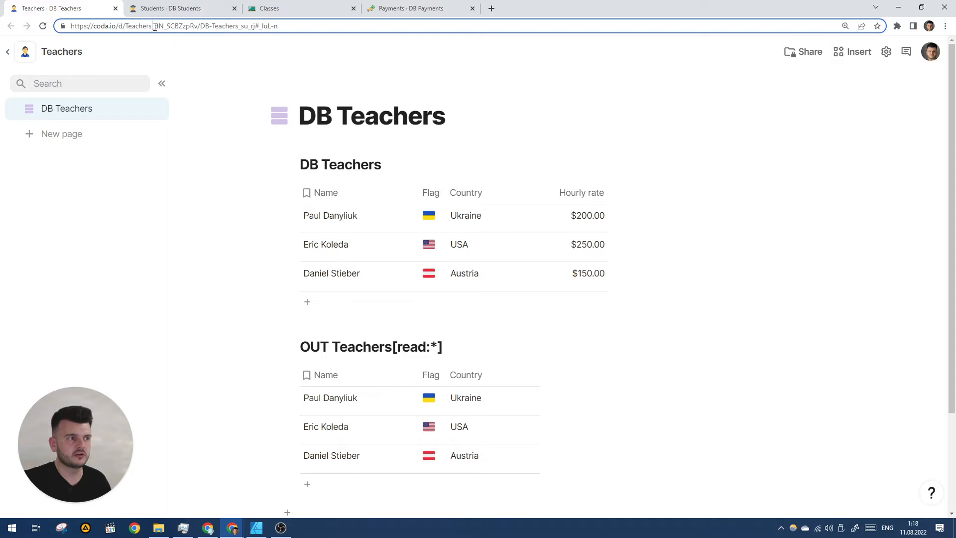
pyautogui.moveTo(163, 26)
pyautogui.mouseDown()
pyautogui.moveTo(197, 26)
pyautogui.moveTo(165, 25)
pyautogui.mouseUp()
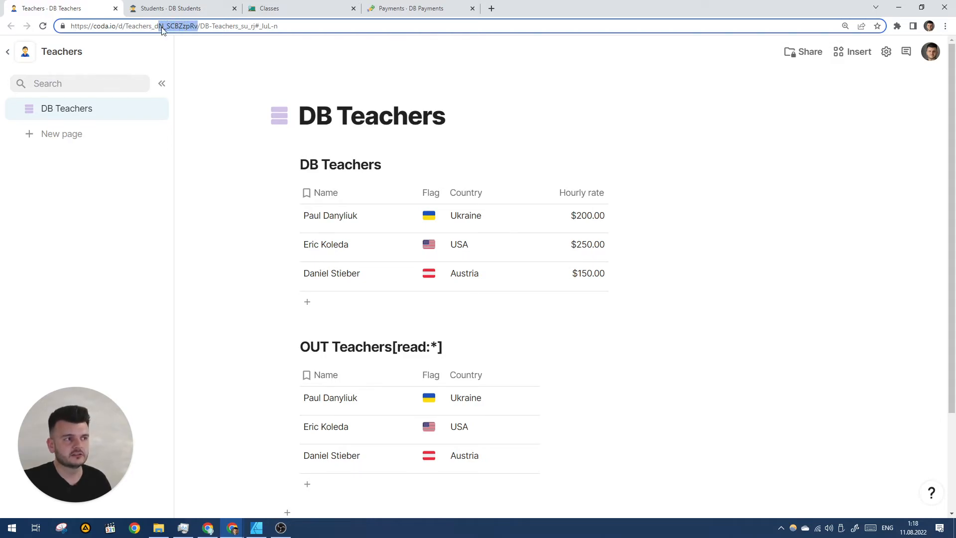
pyautogui.click(393, 9)
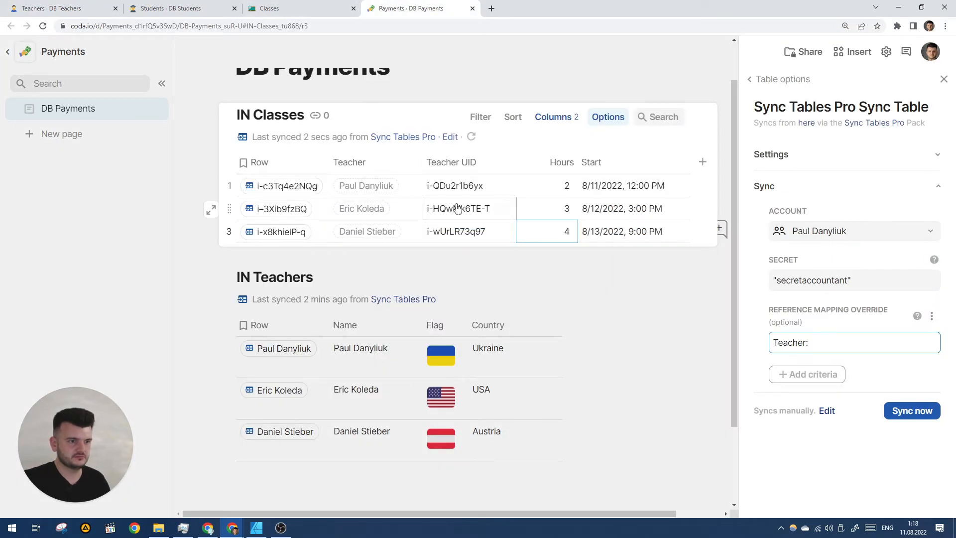
pyautogui.hotkey('ctrl', 'v')
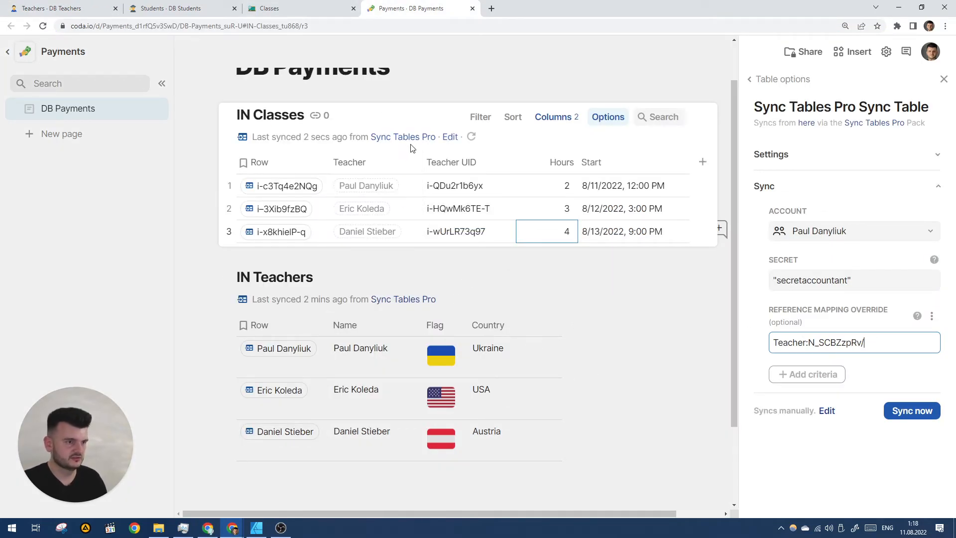
# Copy the DB Teachers table ID and append it plus /Teacher UID to the reference mapping override.
pyautogui.click(55, 8)
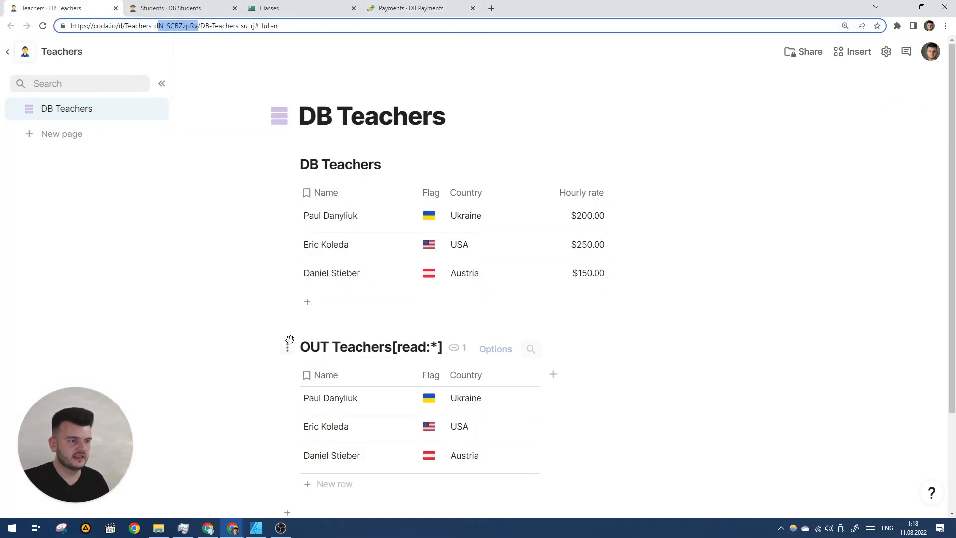
pyautogui.click(288, 165)
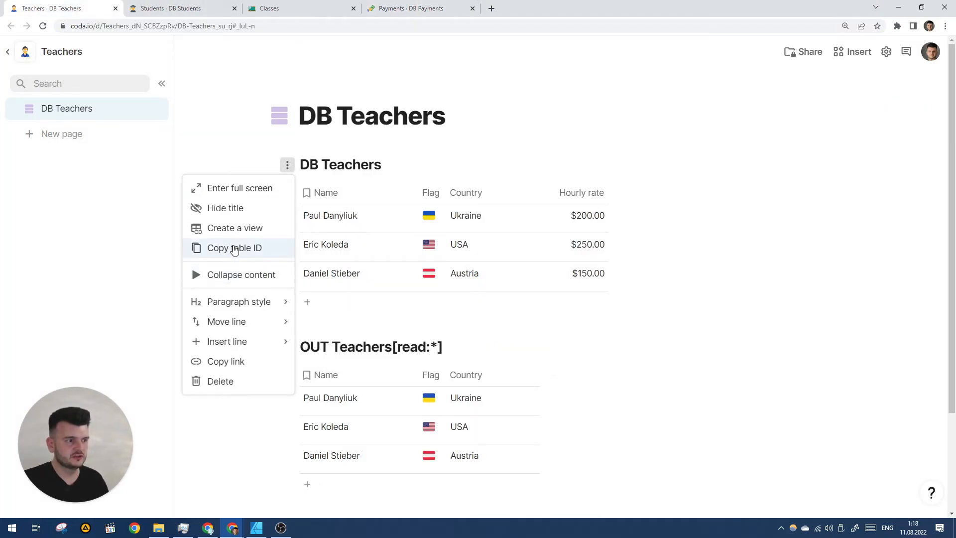
pyautogui.click(238, 250)
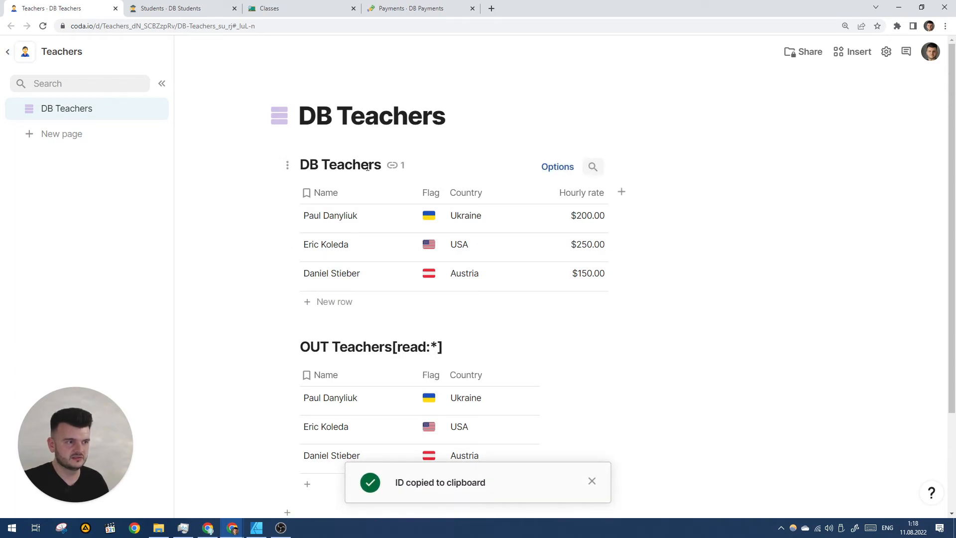
pyautogui.click(287, 164)
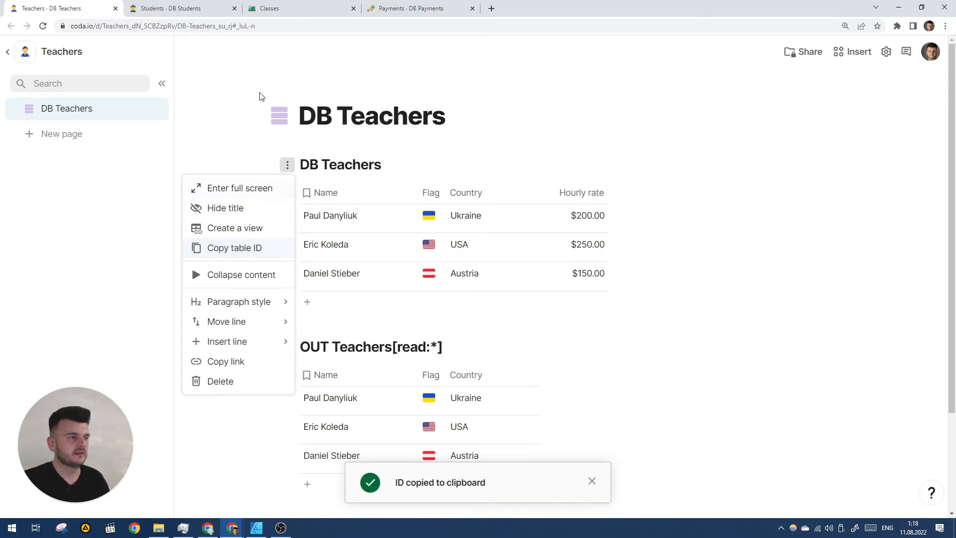
pyautogui.click(419, 7)
pyautogui.hotkey('ctrl', 'v')
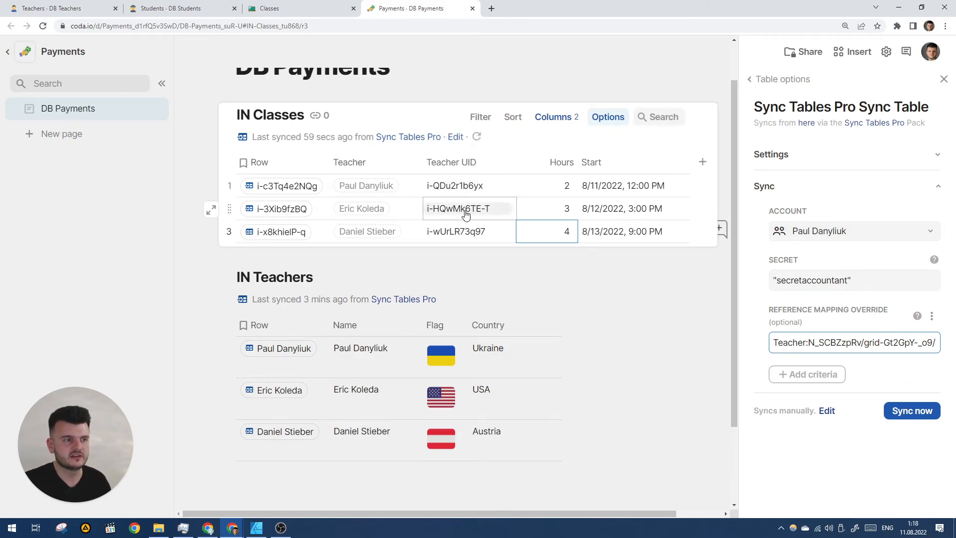
pyautogui.write('Teacher UID')
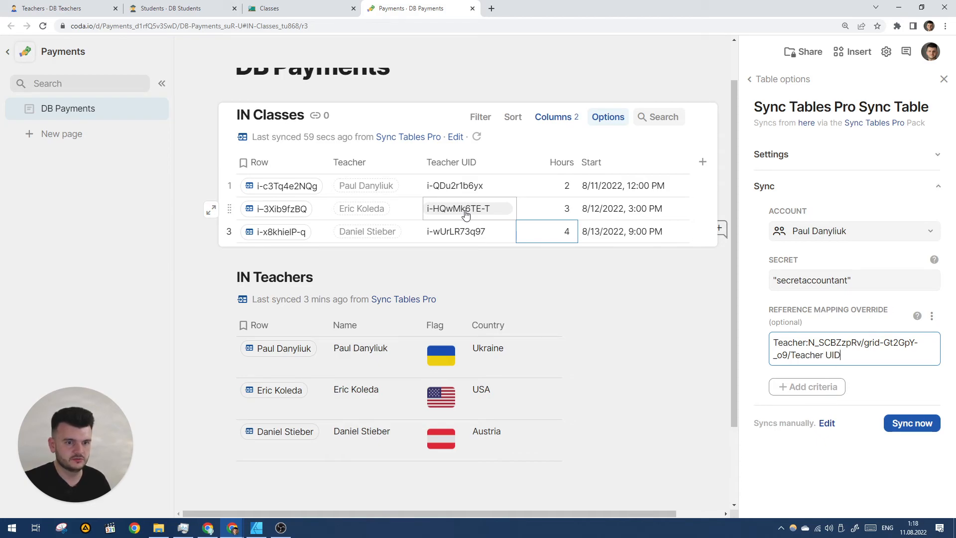
# Sync IN Classes with the new override and delete the Teacher UID column from it.
pyautogui.click(895, 384)
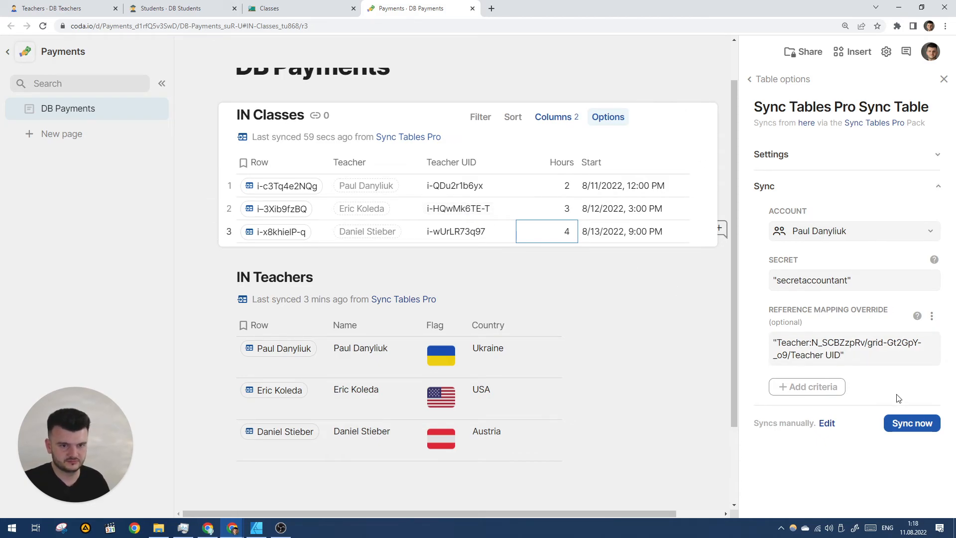
pyautogui.click(912, 423)
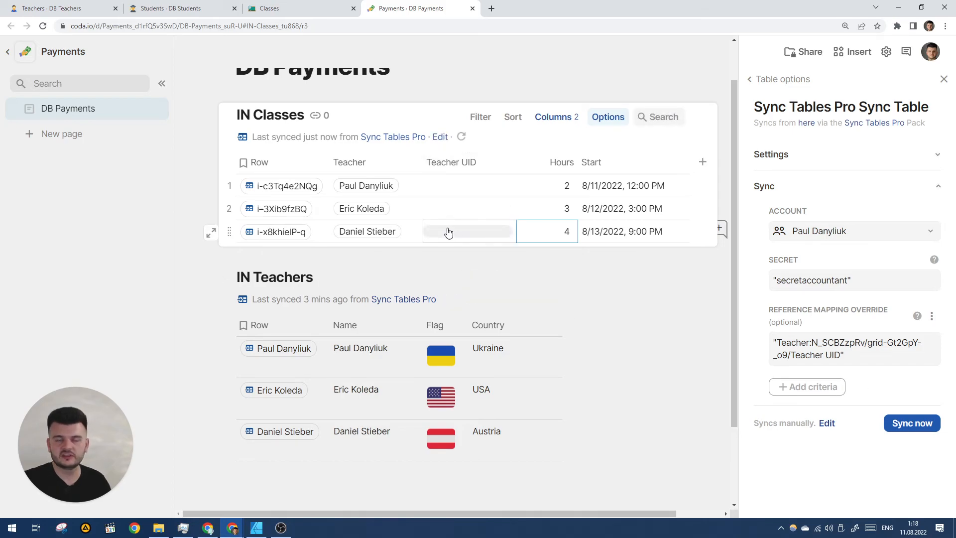
pyautogui.click(450, 163)
pyautogui.press('Delete')
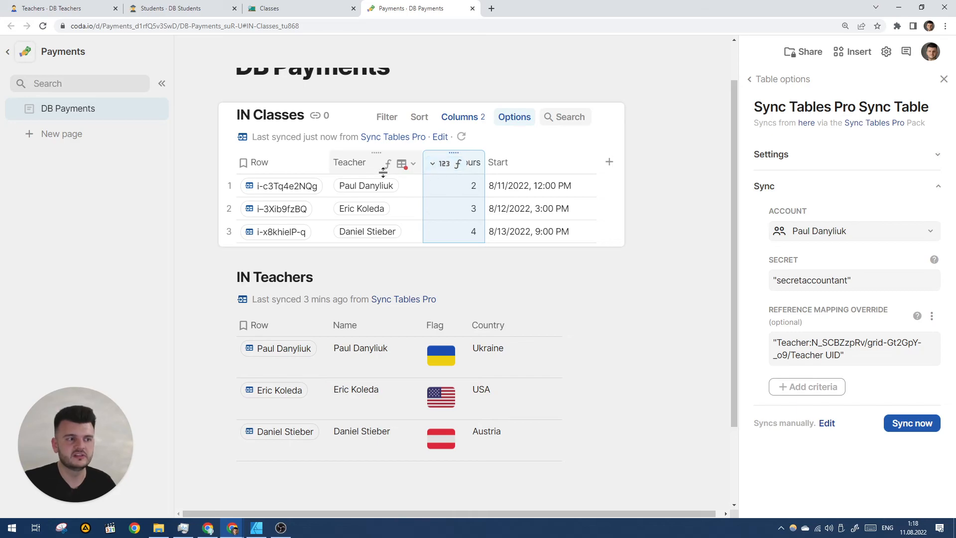
# Set the lookup table of the IN Classes Teacher column to IN Teachers.
pyautogui.moveTo(376, 190)
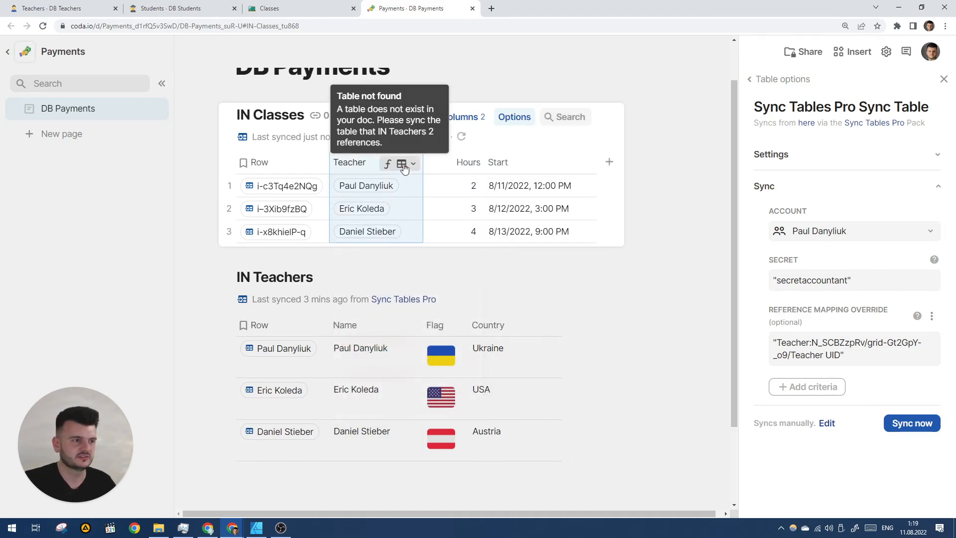
pyautogui.click(402, 164)
pyautogui.click(411, 209)
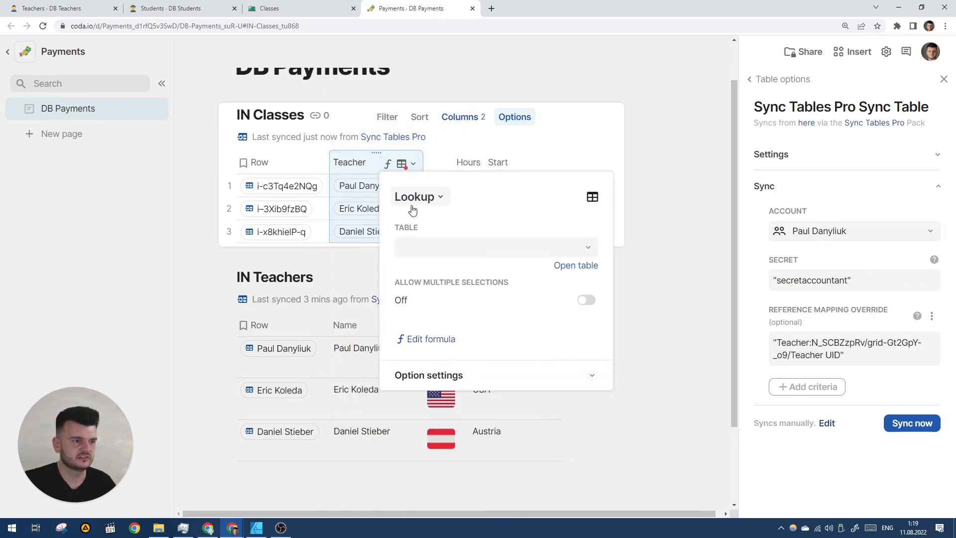
pyautogui.click(429, 246)
pyautogui.click(441, 291)
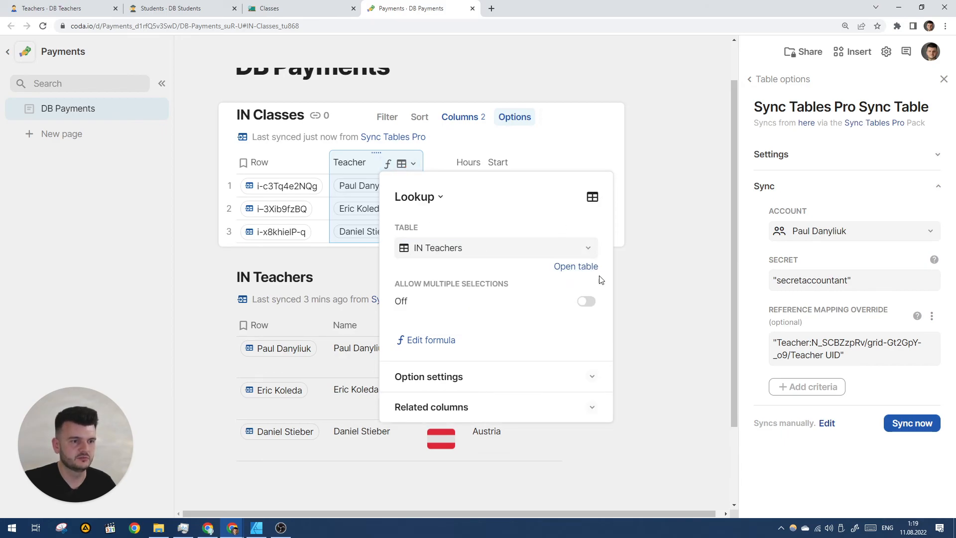
pyautogui.press('Escape')
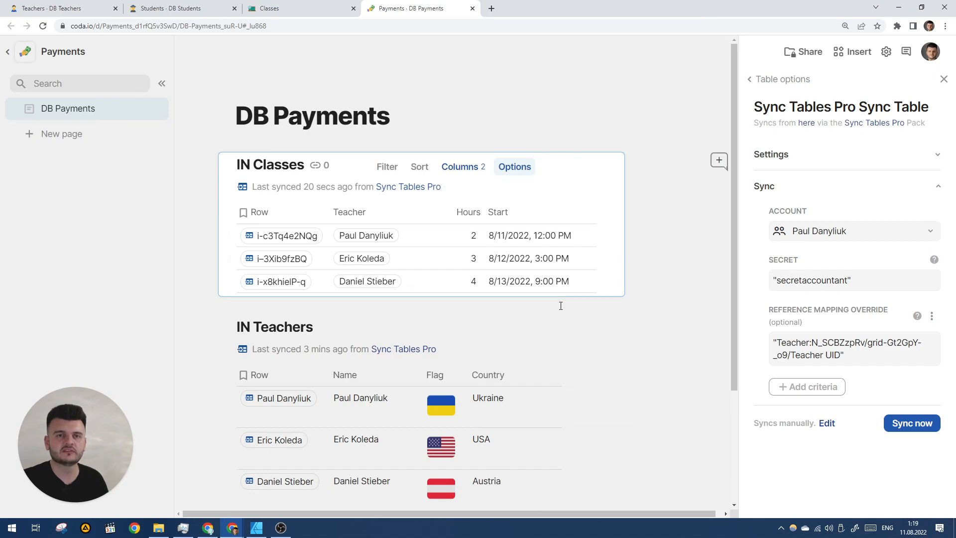
# Review the source docs and the synced IN Classes and IN Teachers tables in DB Payments.
pyautogui.click(179, 8)
pyautogui.click(273, 8)
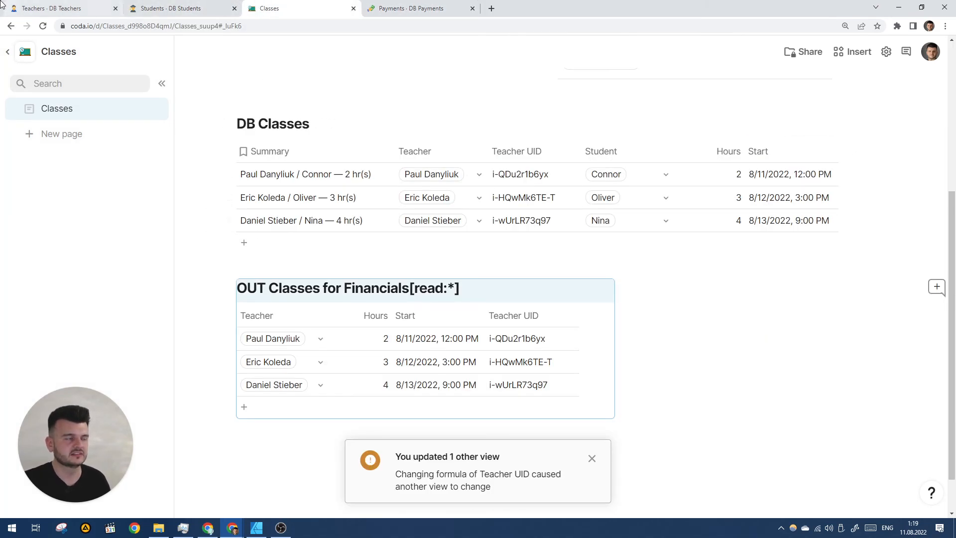
pyautogui.click(409, 8)
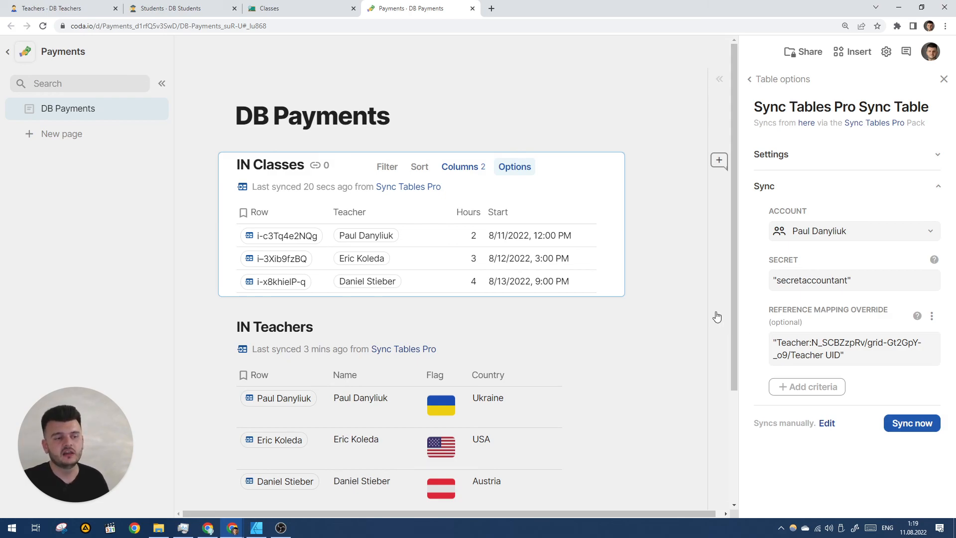
pyautogui.click(830, 347)
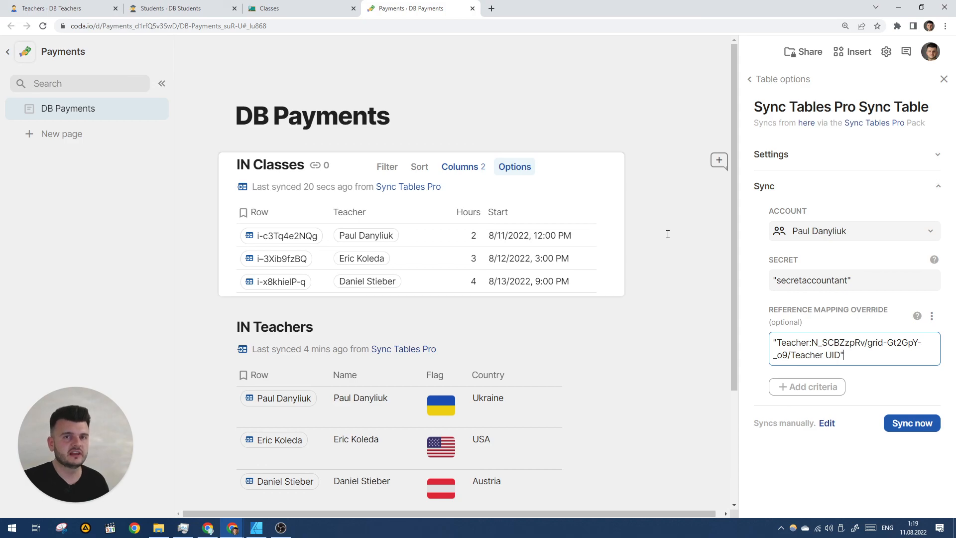
pyautogui.scroll(-3, 599, 348)
pyautogui.click(592, 393)
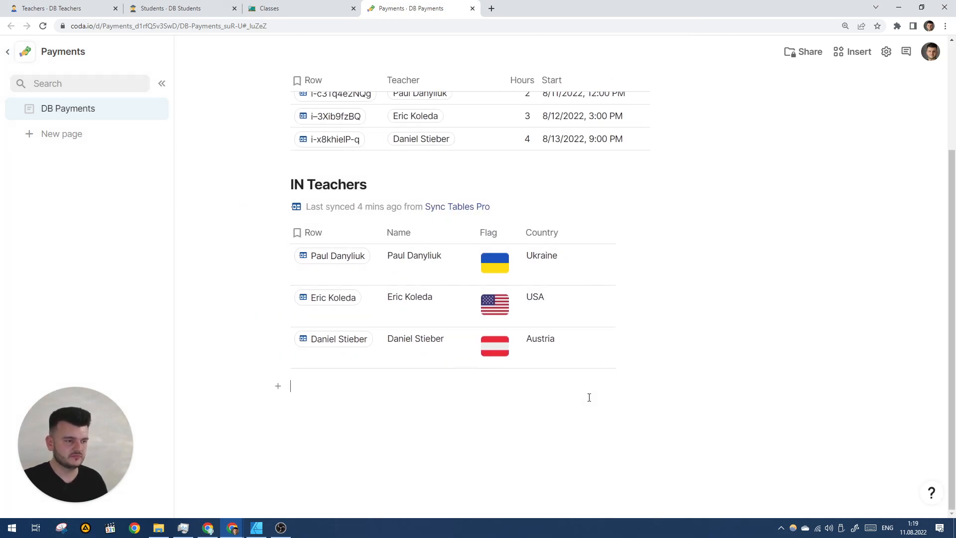
pyautogui.scroll(1, 770, 388)
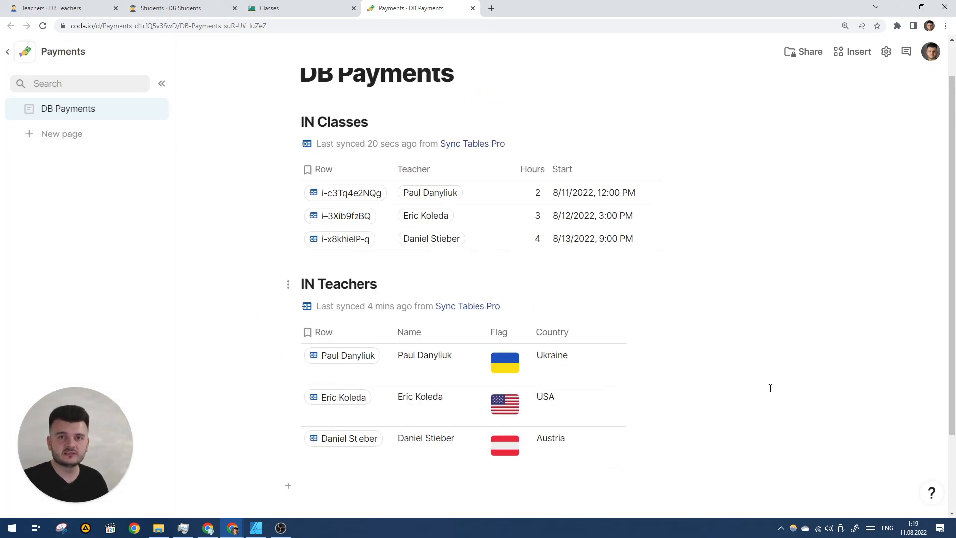